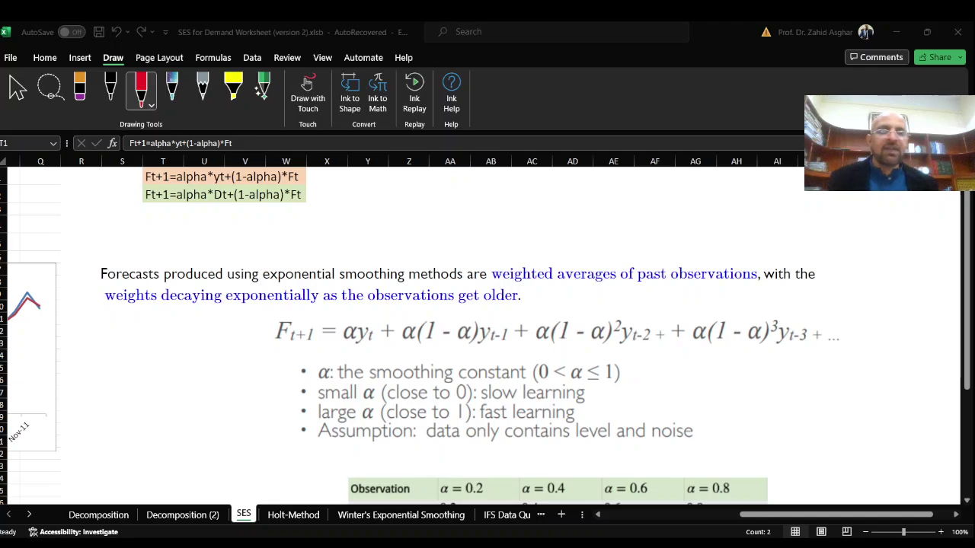
Handwrite TREND, SEASONAL and SES in red ink near cell Z1
{"action": "key", "text": "alt+Tab"}
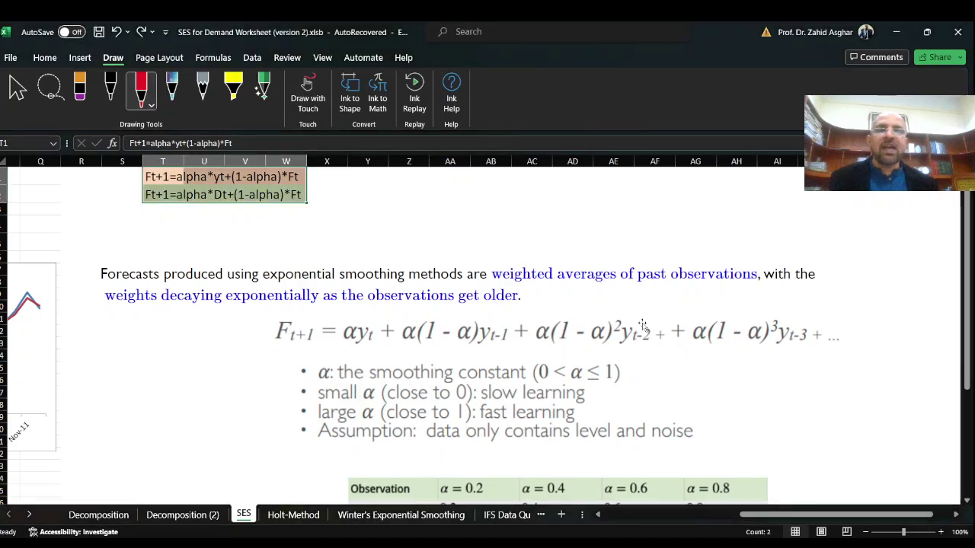
{"action": "left_click", "coordinate": [425, 184]}
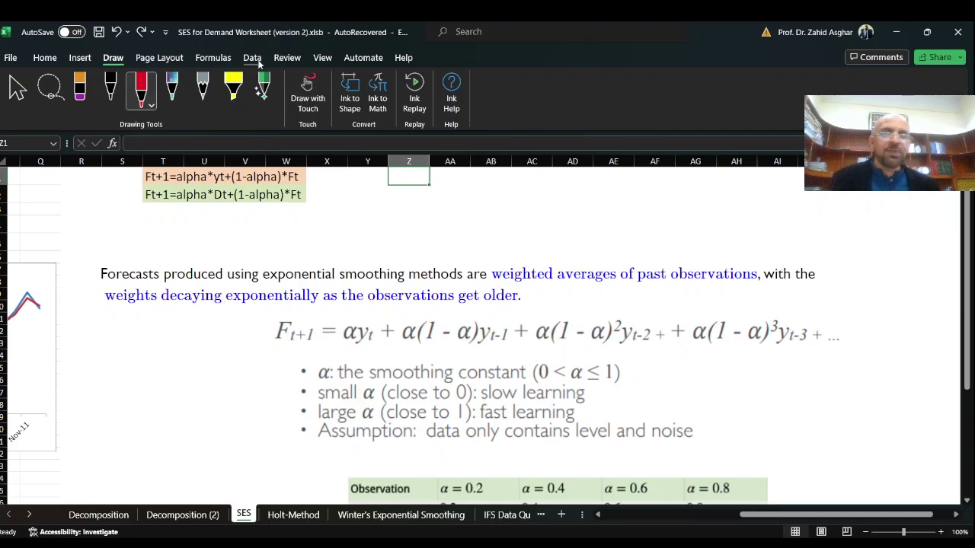
{"action": "mouse_move", "coordinate": [412, 177]}
{"action": "left_mouse_down"}
{"action": "mouse_move", "coordinate": [404, 188]}
{"action": "mouse_move", "coordinate": [423, 174]}
{"action": "mouse_move", "coordinate": [442, 192]}
{"action": "mouse_move", "coordinate": [458, 172]}
{"action": "mouse_move", "coordinate": [463, 185]}
{"action": "mouse_move", "coordinate": [486, 172]}
{"action": "mouse_move", "coordinate": [502, 184]}
{"action": "mouse_move", "coordinate": [495, 190]}
{"action": "left_mouse_up"}
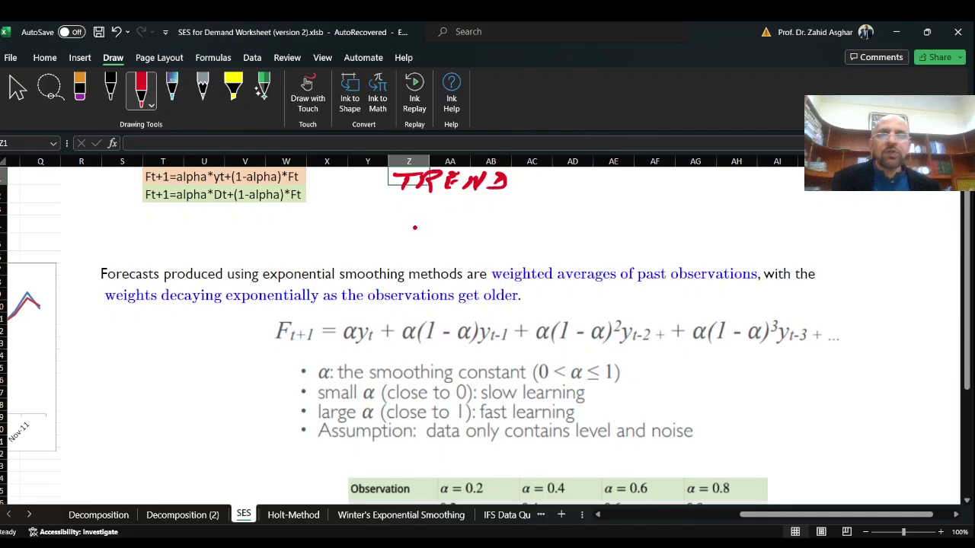
{"action": "mouse_move", "coordinate": [403, 203]}
{"action": "left_mouse_down"}
{"action": "mouse_move", "coordinate": [393, 223]}
{"action": "mouse_move", "coordinate": [518, 205]}
{"action": "mouse_move", "coordinate": [518, 215]}
{"action": "mouse_move", "coordinate": [532, 201]}
{"action": "mouse_move", "coordinate": [555, 223]}
{"action": "mouse_move", "coordinate": [568, 204]}
{"action": "mouse_move", "coordinate": [594, 218]}
{"action": "left_mouse_up"}
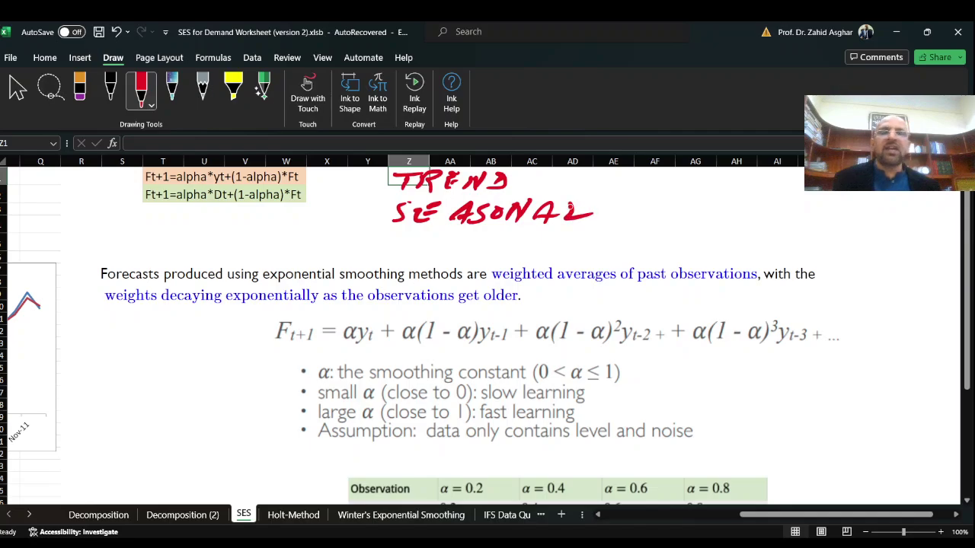
{"action": "left_click", "coordinate": [577, 193]}
{"action": "left_click", "coordinate": [518, 181]}
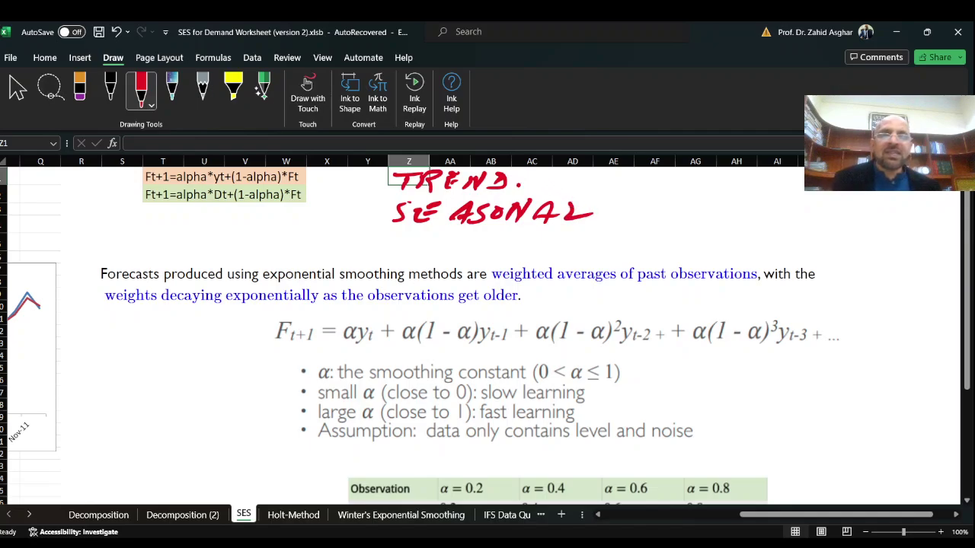
{"action": "mouse_move", "coordinate": [640, 186]}
{"action": "left_mouse_down"}
{"action": "mouse_move", "coordinate": [624, 207]}
{"action": "mouse_move", "coordinate": [666, 206]}
{"action": "mouse_move", "coordinate": [659, 189]}
{"action": "mouse_move", "coordinate": [677, 191]}
{"action": "mouse_move", "coordinate": [656, 207]}
{"action": "left_mouse_up"}
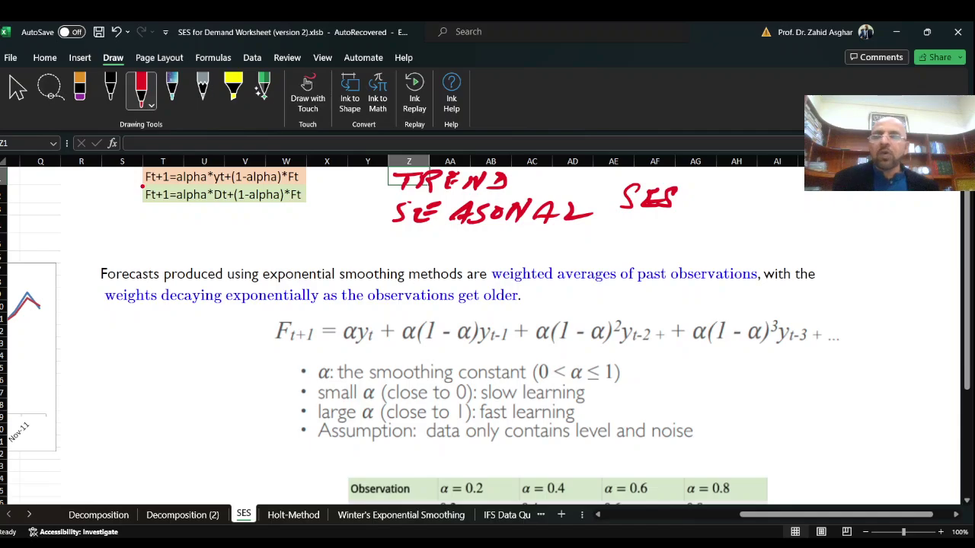
Underline Ft+1 and *Ft in the first formula, and 'as the' in the sentence below
{"action": "left_click_drag", "start_coordinate": [138, 186], "coordinate": [231, 187]}
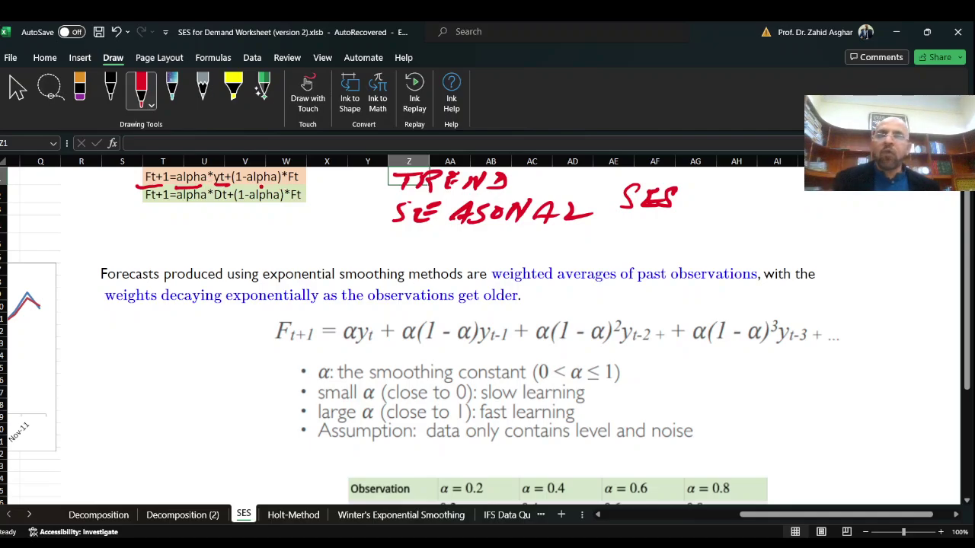
{"action": "left_click_drag", "start_coordinate": [283, 184], "coordinate": [304, 184]}
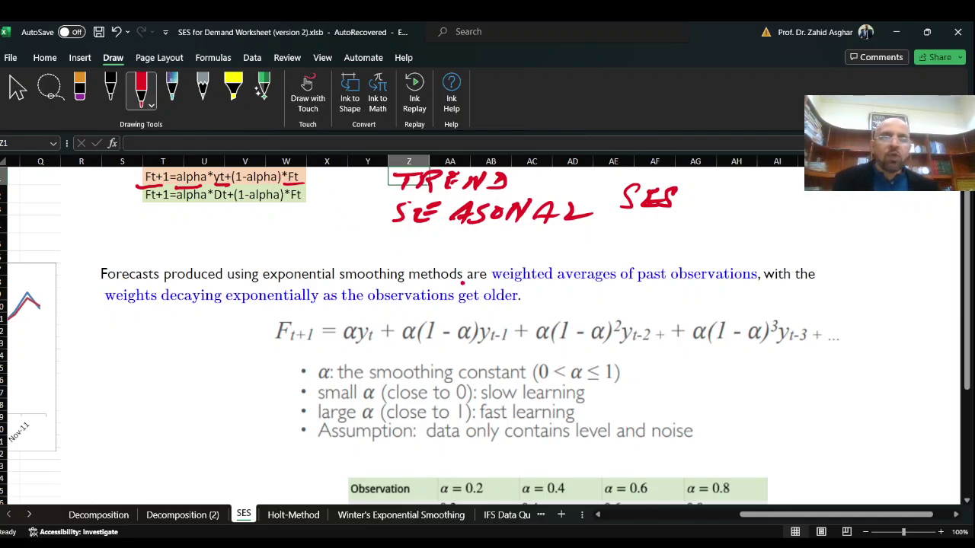
{"action": "left_click_drag", "start_coordinate": [309, 312], "coordinate": [339, 306]}
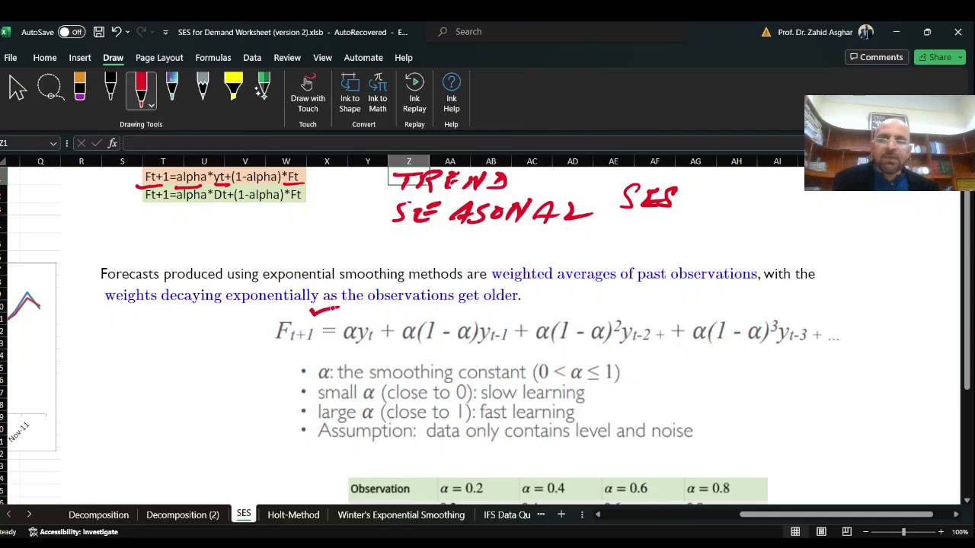
Underline the expanded weighted-average formula and tick its αyt, (1 - α) and third terms
{"action": "left_click_drag", "start_coordinate": [341, 348], "coordinate": [605, 347]}
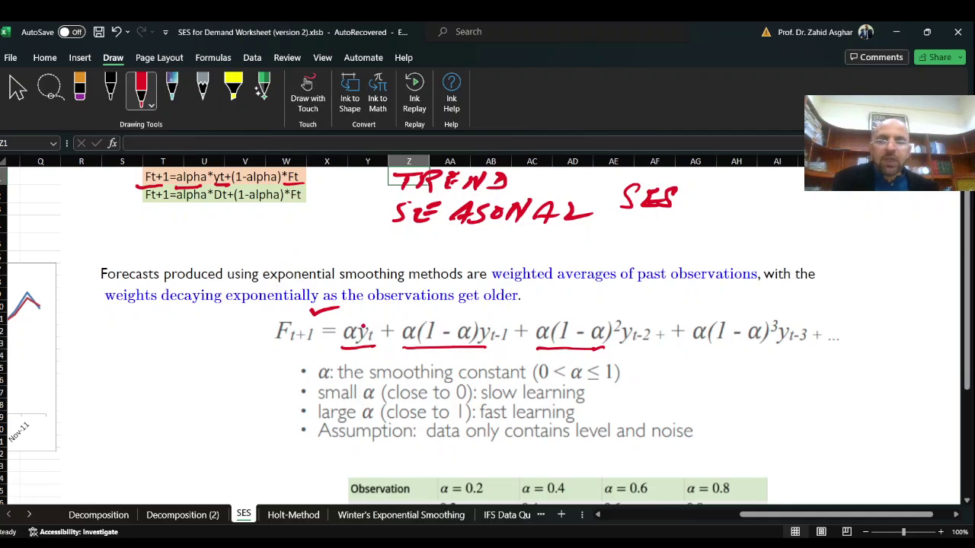
{"action": "left_click_drag", "start_coordinate": [354, 319], "coordinate": [374, 310]}
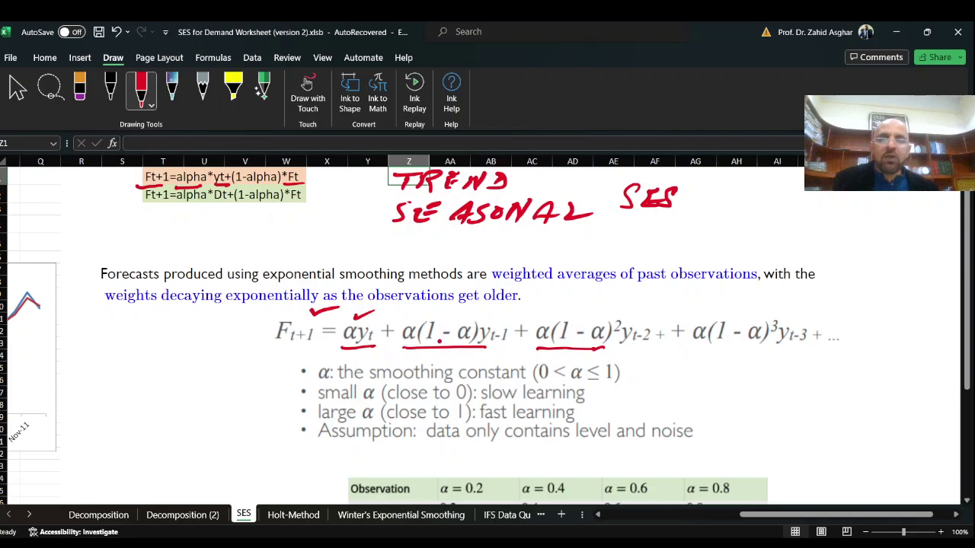
{"action": "left_click_drag", "start_coordinate": [449, 313], "coordinate": [471, 312]}
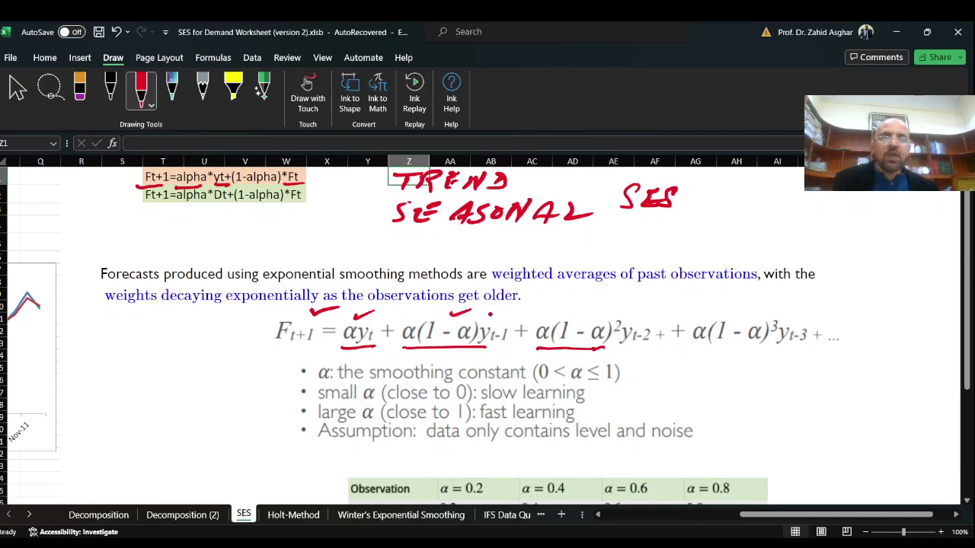
{"action": "left_click_drag", "start_coordinate": [576, 312], "coordinate": [603, 309]}
{"action": "left_click_drag", "start_coordinate": [703, 312], "coordinate": [737, 309]}
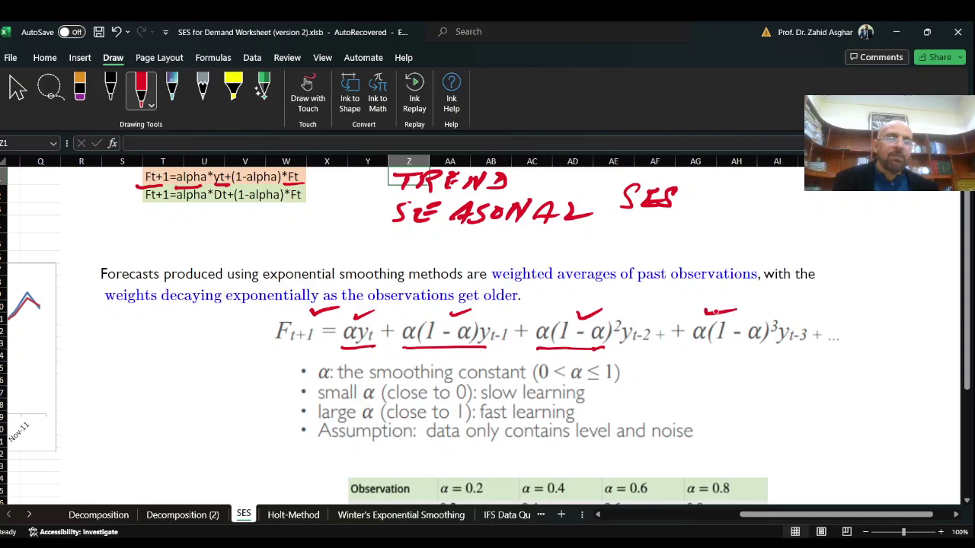
Circle the range 0 < α ≤ 1 and underline 'exponentially' and 'fast learning'
{"action": "mouse_move", "coordinate": [617, 372]}
{"action": "left_mouse_down"}
{"action": "mouse_move", "coordinate": [619, 361]}
{"action": "mouse_move", "coordinate": [593, 355]}
{"action": "mouse_move", "coordinate": [536, 361]}
{"action": "mouse_move", "coordinate": [545, 383]}
{"action": "mouse_move", "coordinate": [592, 390]}
{"action": "mouse_move", "coordinate": [629, 375]}
{"action": "mouse_move", "coordinate": [625, 365]}
{"action": "left_mouse_up"}
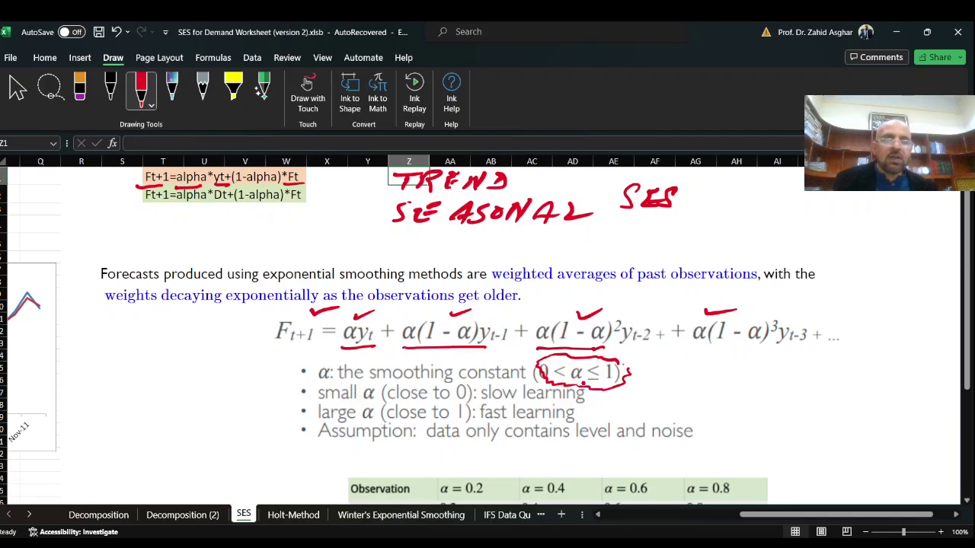
{"action": "left_click_drag", "start_coordinate": [251, 318], "coordinate": [311, 298]}
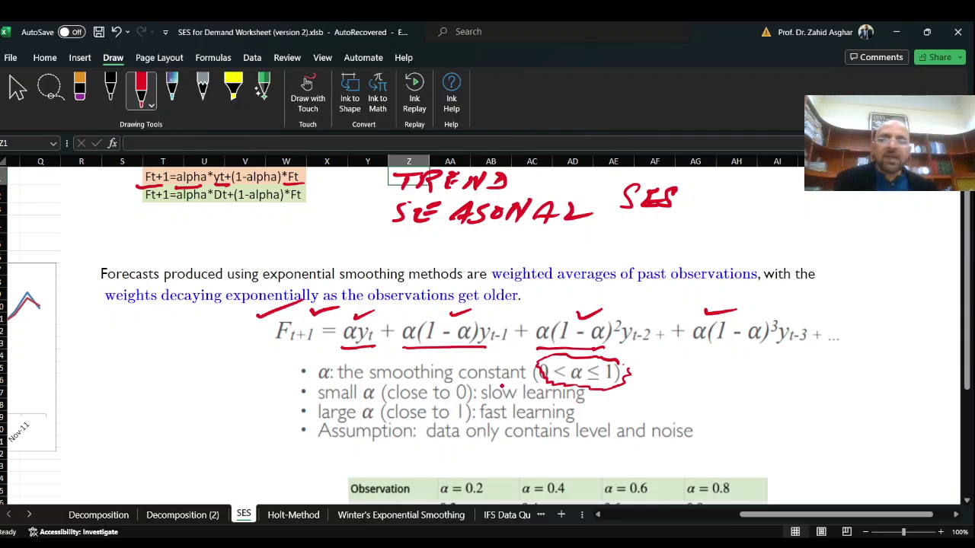
{"action": "left_click_drag", "start_coordinate": [579, 412], "coordinate": [621, 396]}
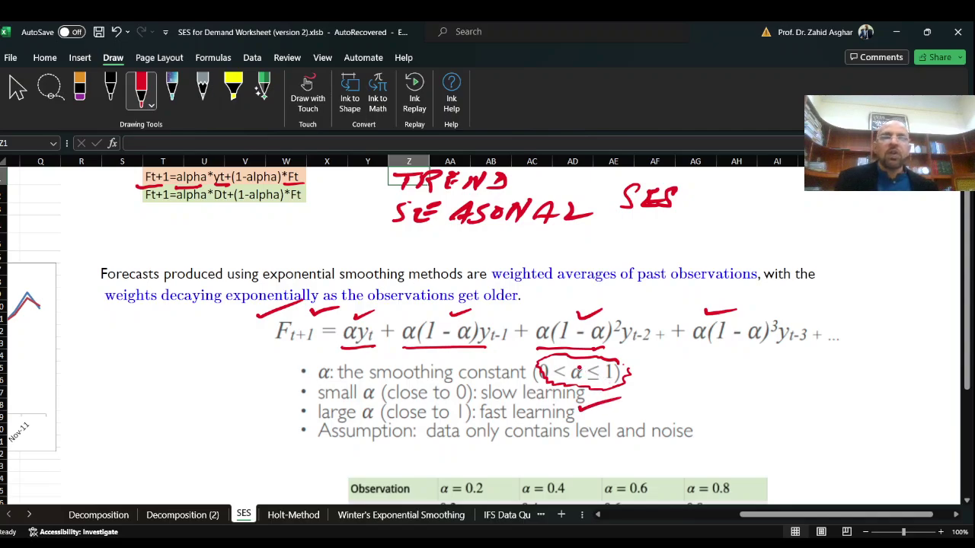
Ink a mark beside the 0.2 weight in the α = 0.2 column of the alpha table
{"action": "scroll", "coordinate": [579, 370], "scroll_direction": "down", "scroll_amount": 5}
{"action": "scroll", "coordinate": [579, 370], "scroll_direction": "up", "scroll_amount": 6}
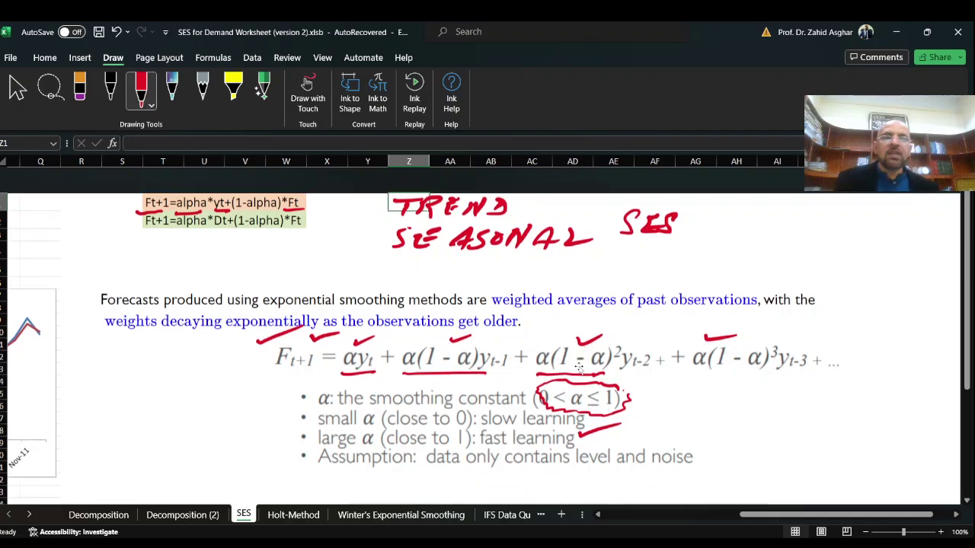
{"action": "scroll", "coordinate": [579, 370], "scroll_direction": "down", "scroll_amount": 5}
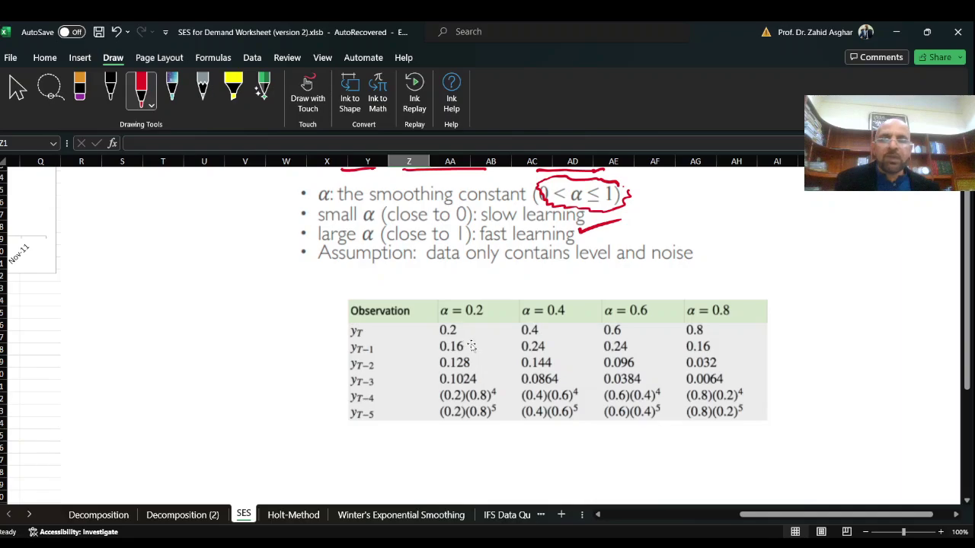
{"action": "left_click_drag", "start_coordinate": [463, 332], "coordinate": [488, 325]}
Delete the C3:C26 forecast series from the demand chart, leaving only demand
{"action": "scroll", "coordinate": [466, 339], "scroll_direction": "up", "scroll_amount": 4}
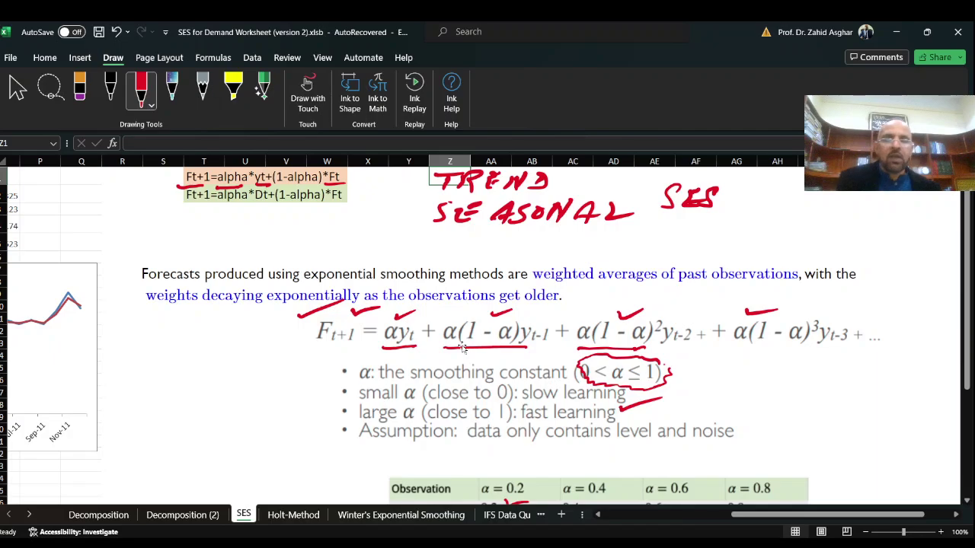
{"action": "scroll", "coordinate": [463, 346], "scroll_direction": "down", "scroll_amount": 1}
{"action": "scroll", "coordinate": [462, 348], "scroll_direction": "left", "scroll_amount": 3}
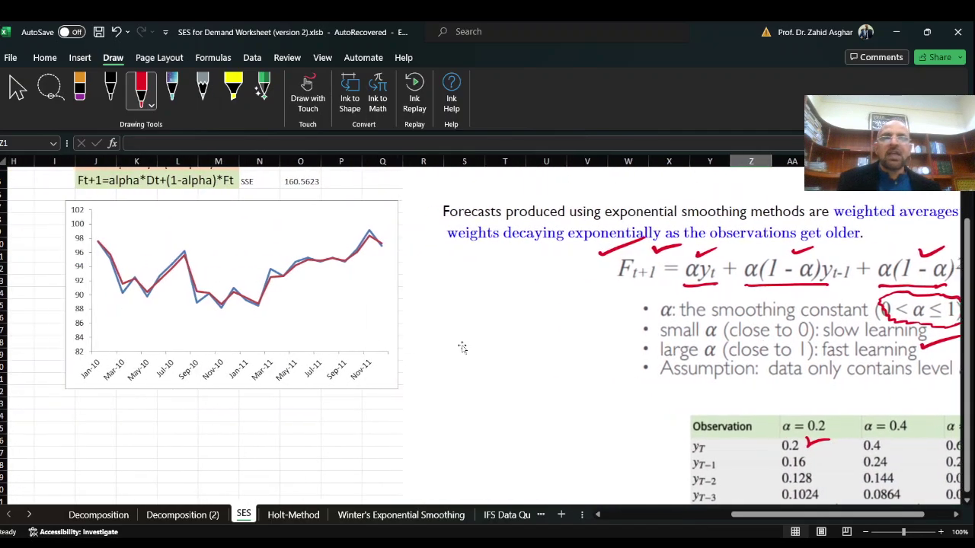
{"action": "scroll", "coordinate": [462, 348], "scroll_direction": "left", "scroll_amount": 3}
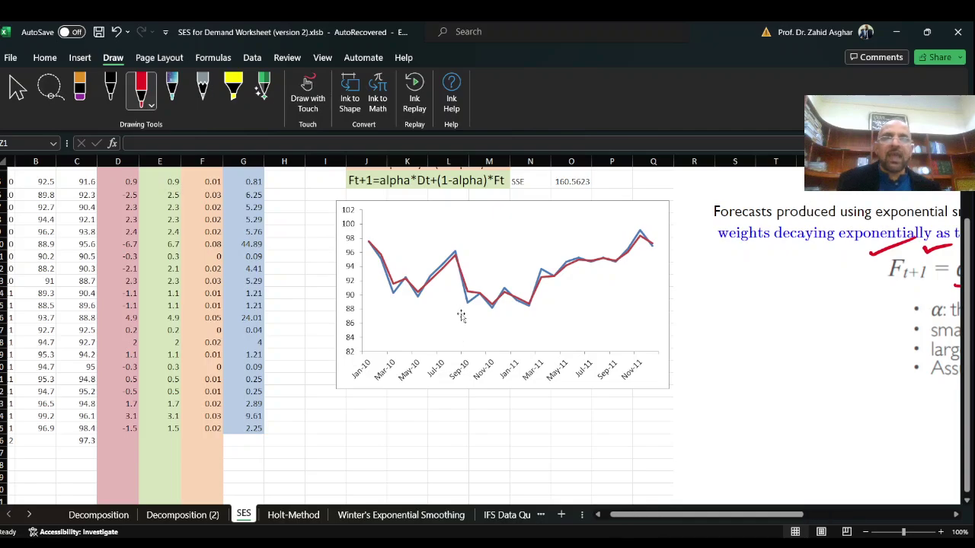
{"action": "left_click", "coordinate": [470, 298]}
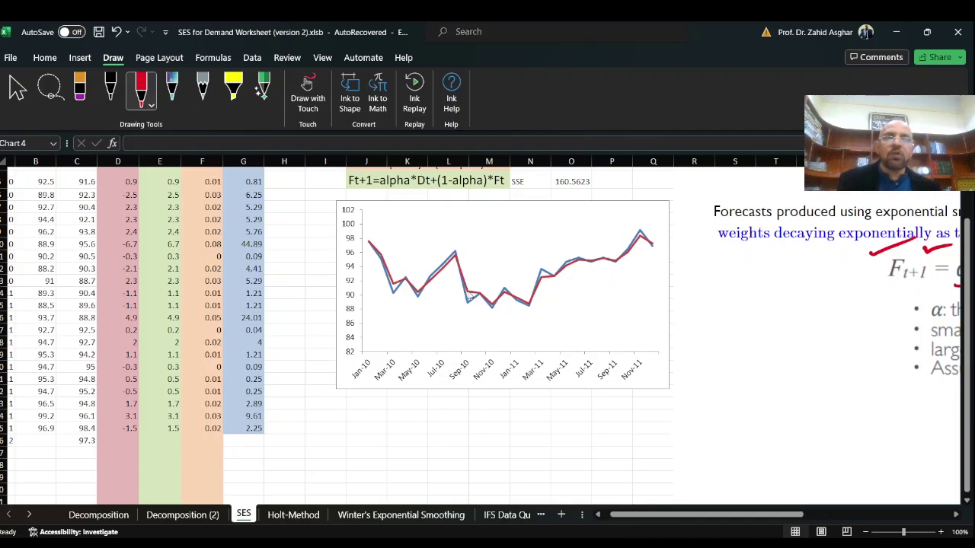
{"action": "key", "text": "Delete"}
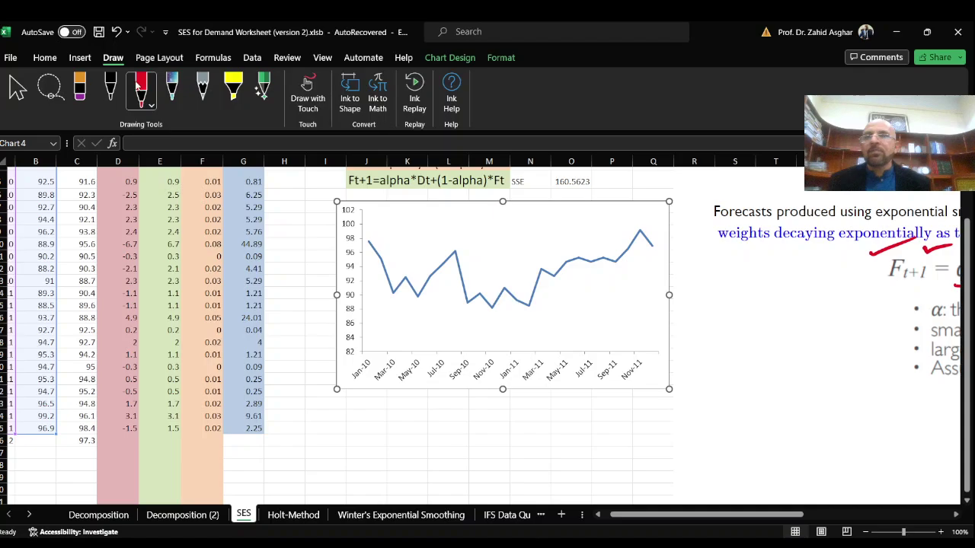
Leave the chart for the column B demand values and move up to the Dt heading in B1
{"action": "left_click", "coordinate": [139, 85]}
{"action": "left_click", "coordinate": [47, 231]}
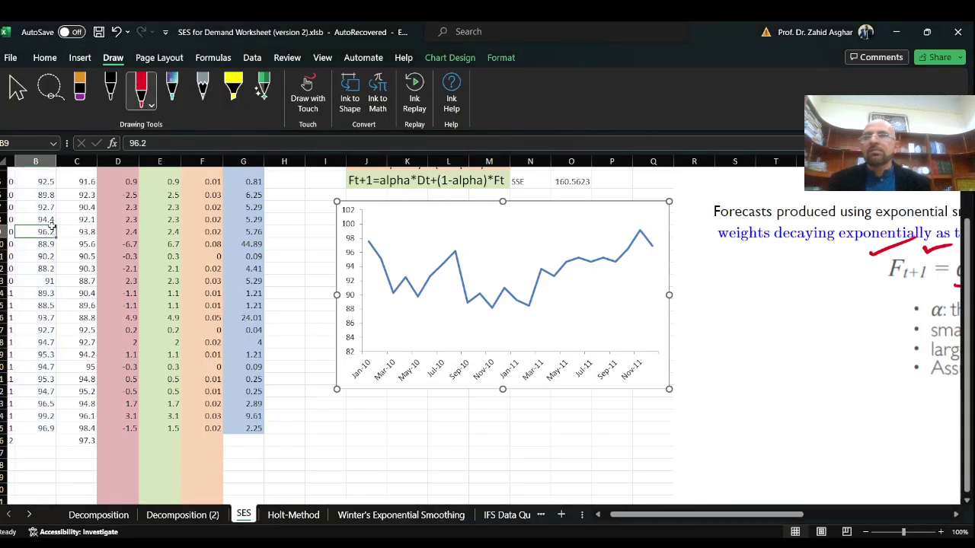
{"action": "scroll", "coordinate": [47, 228], "scroll_direction": "up", "scroll_amount": 2}
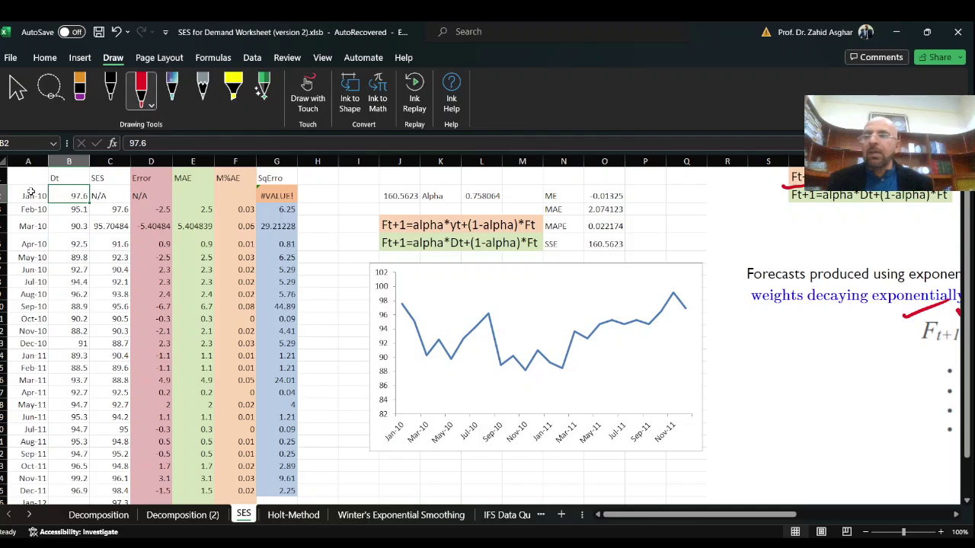
{"action": "key", "text": "Down"}
{"action": "key", "text": "Down"}
{"action": "key", "text": "Down"}
{"action": "key", "text": "Down"}
{"action": "key", "text": "Down"}
{"action": "key", "text": "Down"}
{"action": "key", "text": "Down"}
{"action": "key", "text": "Down"}
{"action": "key", "text": "Down"}
{"action": "key", "text": "Down"}
{"action": "key", "text": "Down"}
{"action": "key", "text": "Down"}
{"action": "key", "text": "Down"}
{"action": "key", "text": "Down"}
{"action": "key", "text": "Down"}
{"action": "key", "text": "Down"}
{"action": "key", "text": "Down"}
{"action": "key", "text": "Down"}
{"action": "key", "text": "Down"}
{"action": "key", "text": "Down"}
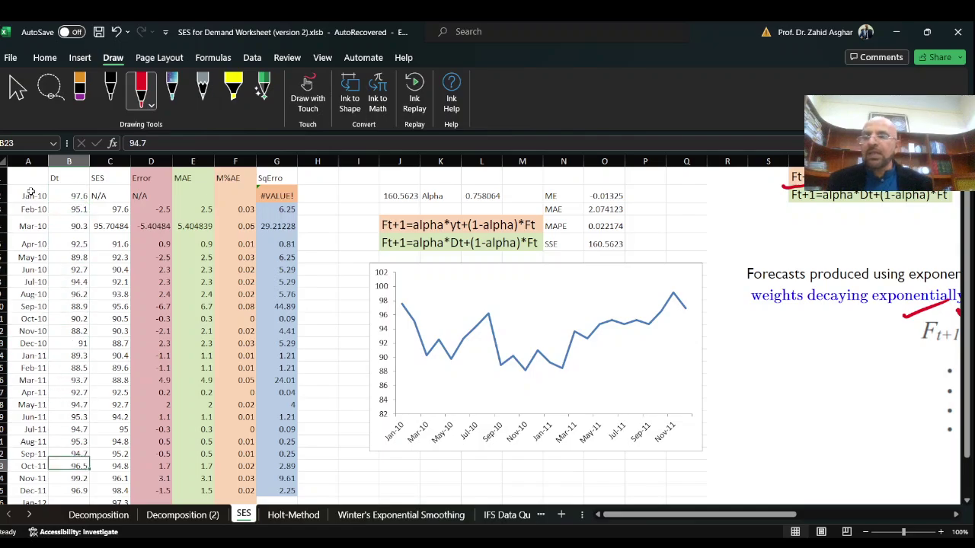
{"action": "key", "text": "Up"}
{"action": "key", "text": "Up"}
{"action": "key", "text": "Up"}
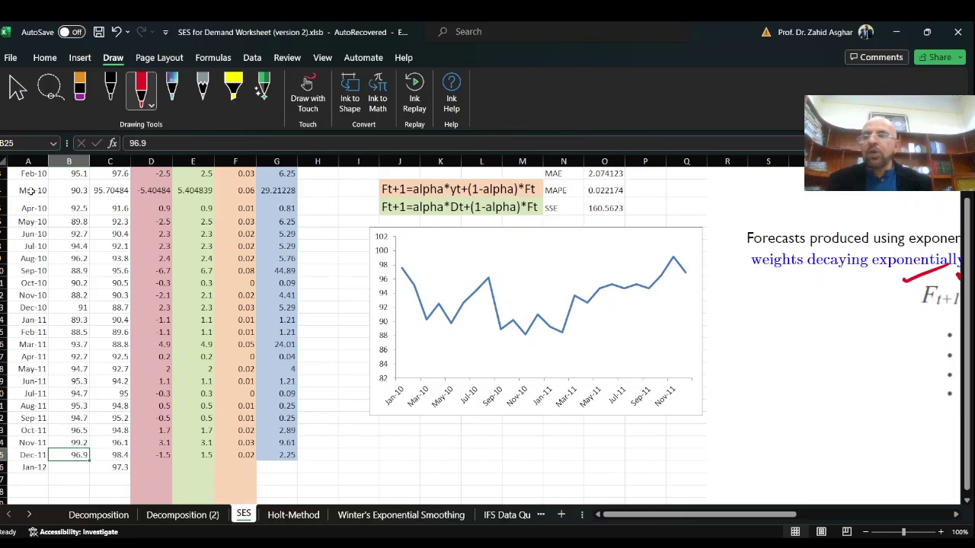
{"action": "key", "text": "Down"}
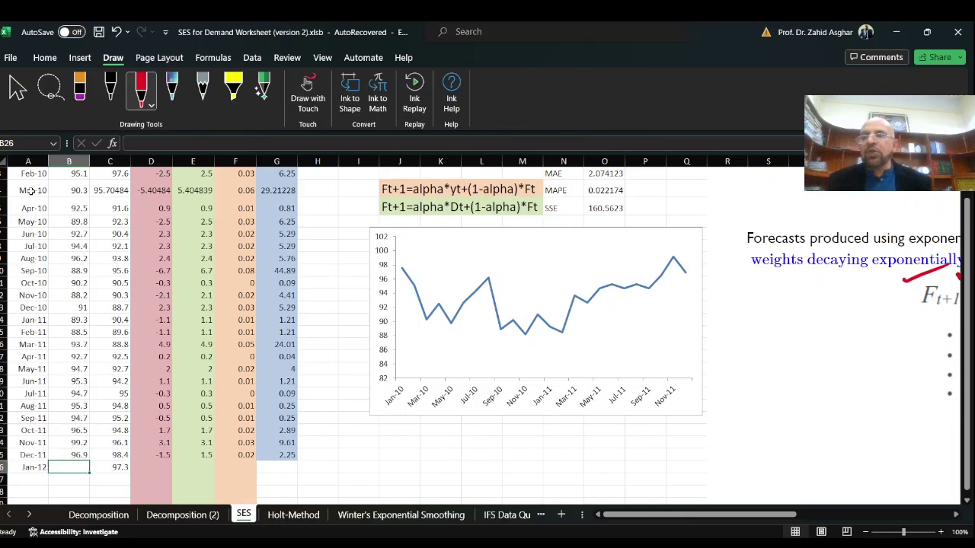
{"action": "key", "text": "Up"}
{"action": "key", "text": "Up"}
{"action": "key", "text": "Up"}
{"action": "key", "text": "Up"}
{"action": "key", "text": "Up"}
{"action": "key", "text": "Up"}
{"action": "key", "text": "Up"}
{"action": "key", "text": "Up"}
{"action": "key", "text": "Up"}
{"action": "key", "text": "Up"}
{"action": "key", "text": "Up"}
{"action": "key", "text": "Up"}
{"action": "key", "text": "Up"}
{"action": "key", "text": "Up"}
{"action": "key", "text": "Up"}
{"action": "key", "text": "Up"}
{"action": "key", "text": "Up"}
{"action": "key", "text": "Up"}
{"action": "key", "text": "Up"}
{"action": "key", "text": "Up"}
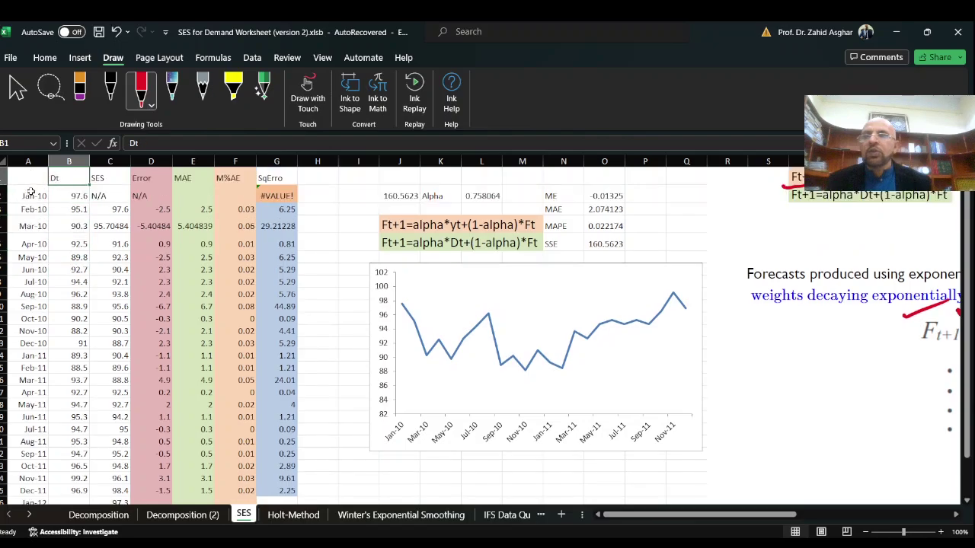
Enter =B2 in C3 so the Feb-10 forecast equals Jan-10 demand, 97.6
{"action": "left_click", "coordinate": [109, 195]}
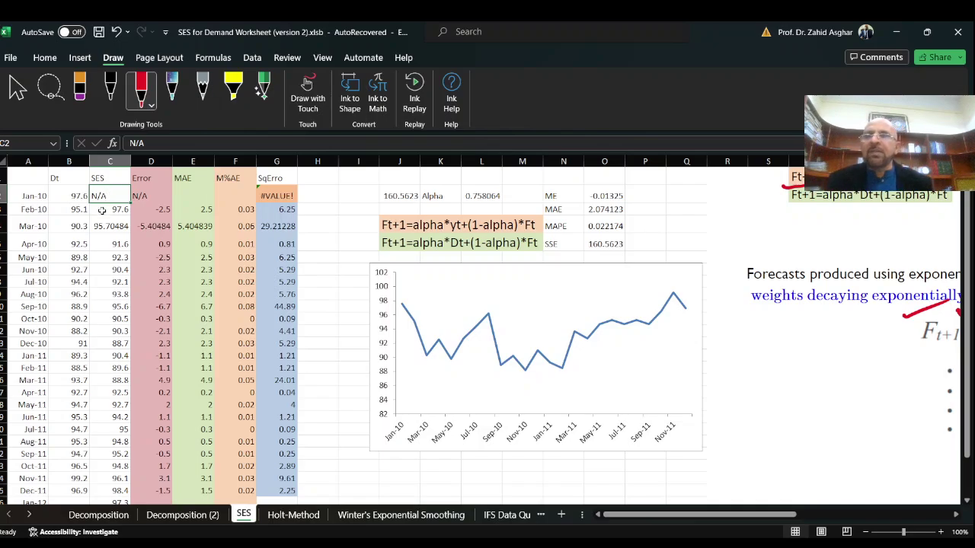
{"action": "left_click", "coordinate": [102, 210]}
{"action": "type", "text": "=B2"}
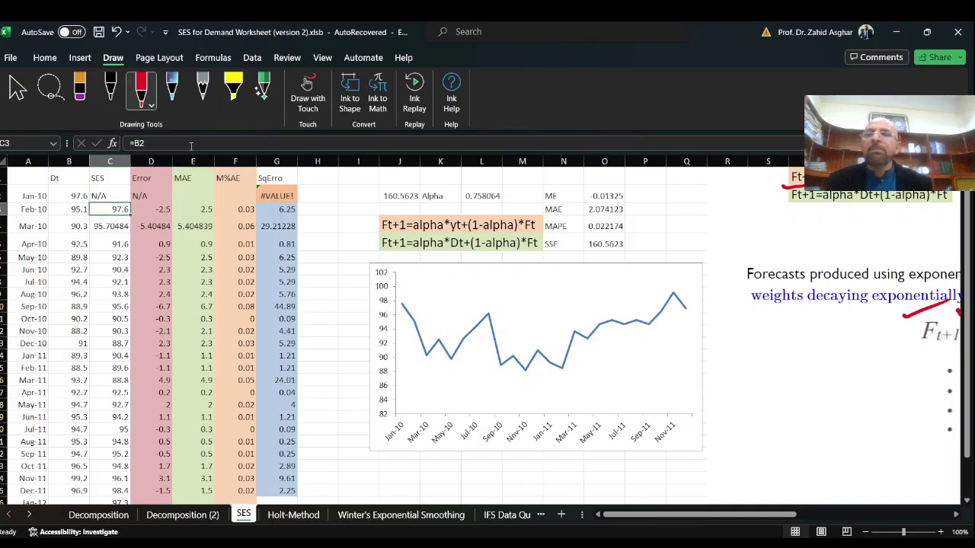
{"action": "key", "text": "ctrl+Return"}
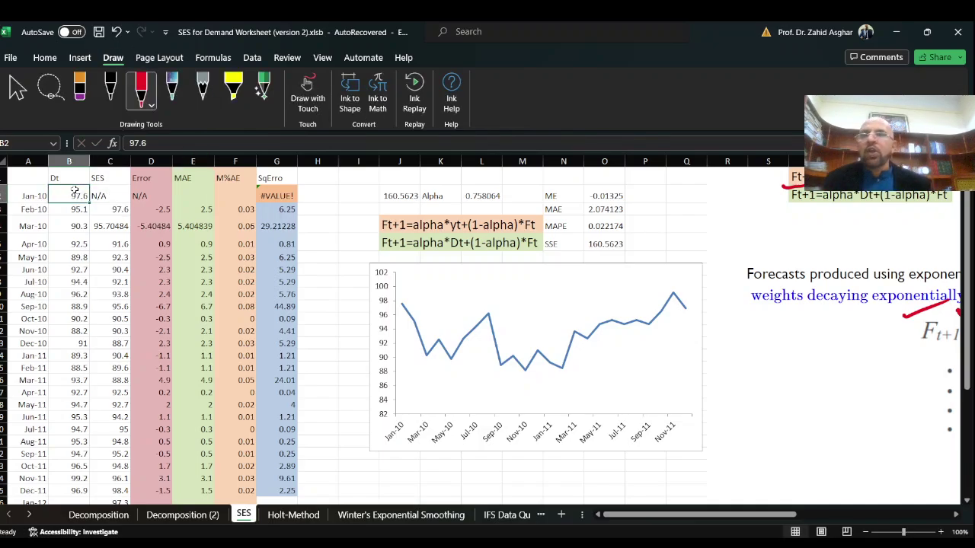
Confirm the Mar-10 smoothing formula (95.70484) and the rounded Apr-10 forecast (91.6)
{"action": "left_click", "coordinate": [107, 226]}
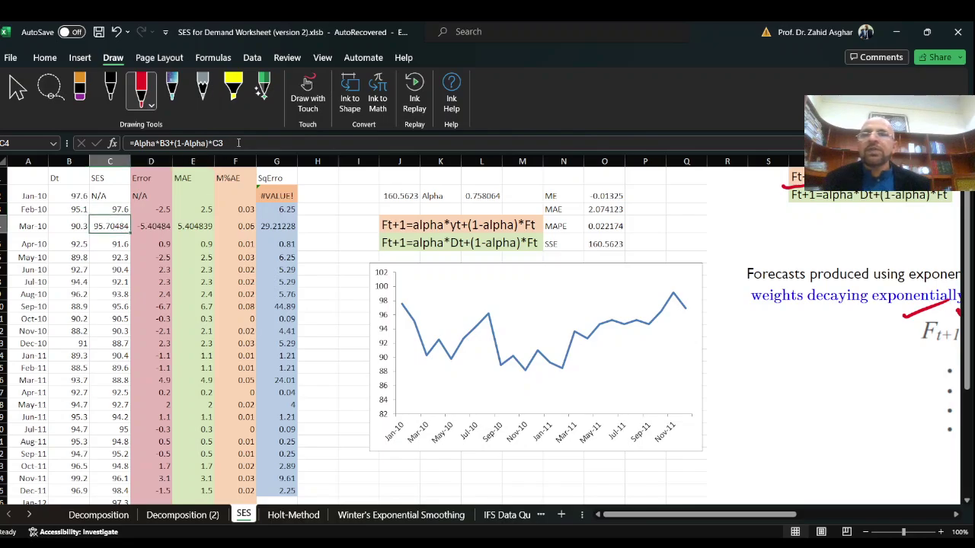
{"action": "left_click", "coordinate": [235, 143]}
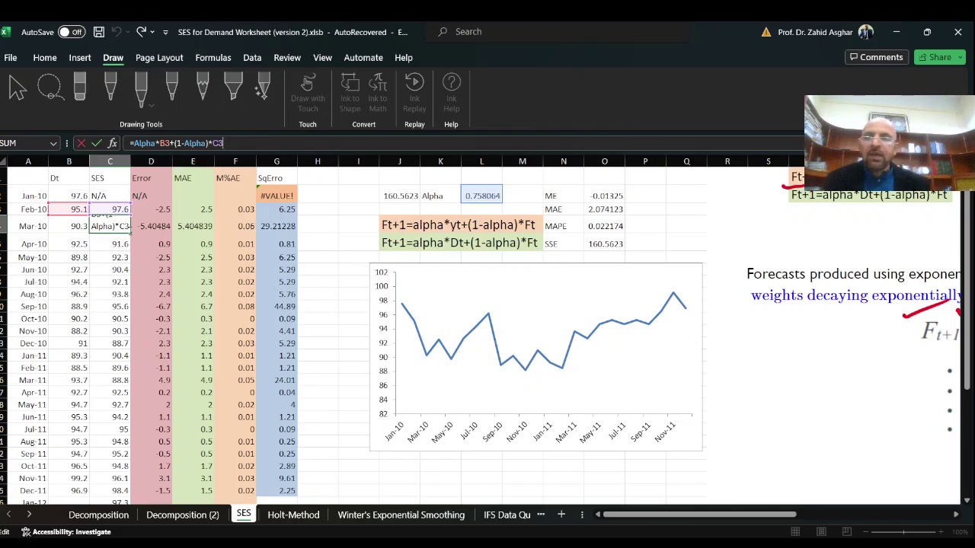
{"action": "key", "text": "Return"}
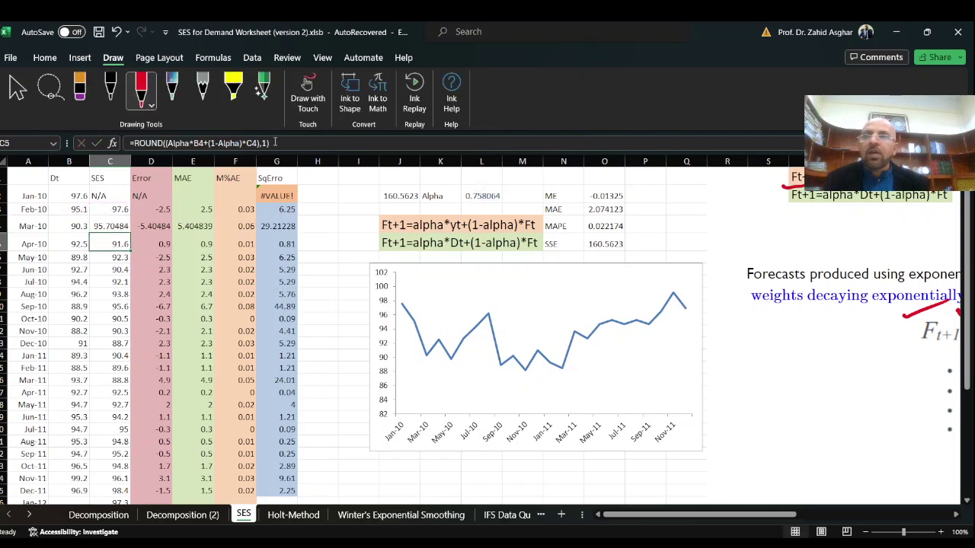
{"action": "left_click", "coordinate": [276, 142]}
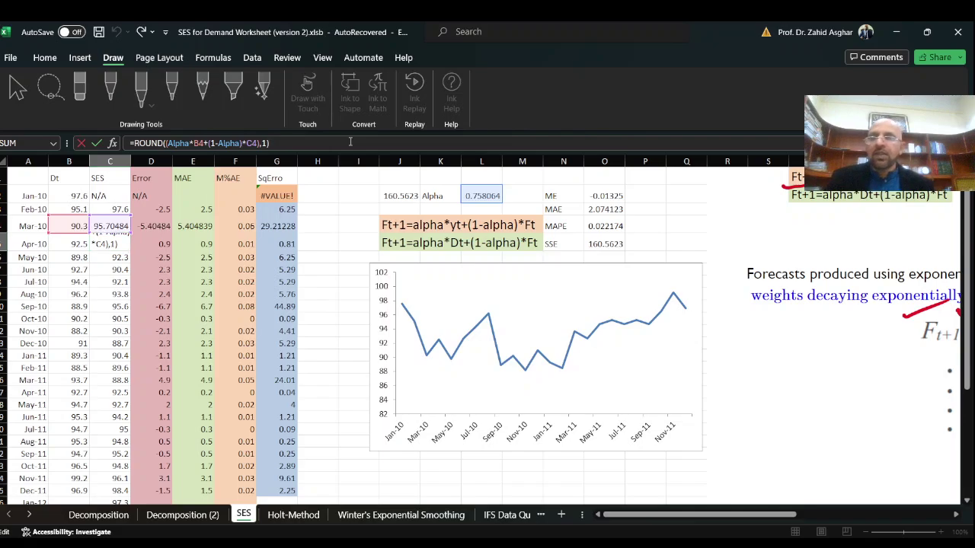
{"action": "key", "text": "Return"}
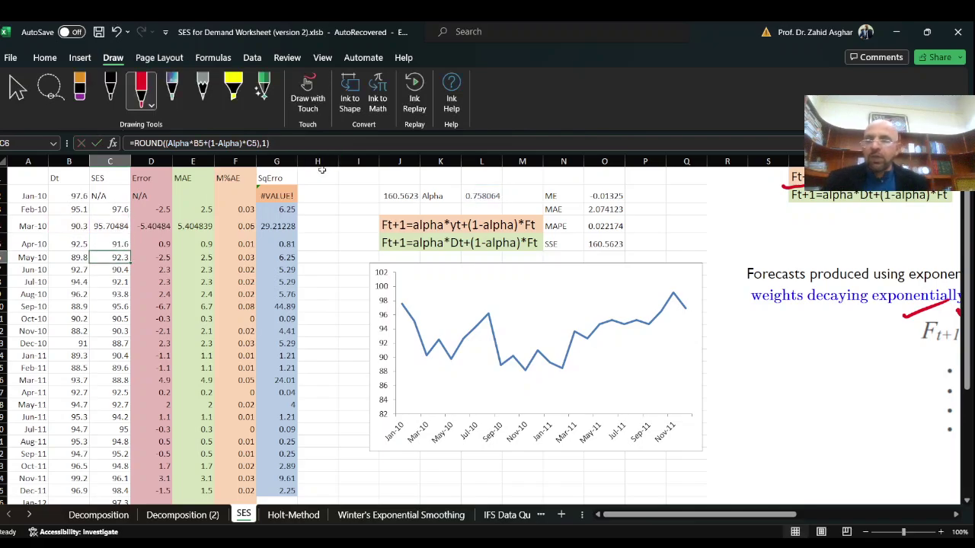
{"action": "key", "text": "ctrl+grave"}
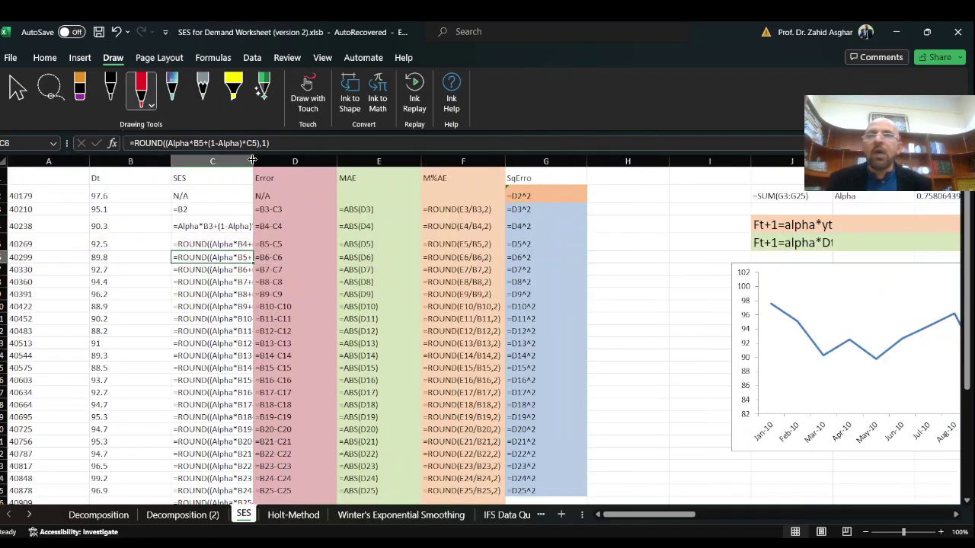
{"action": "left_click_drag", "start_coordinate": [253, 161], "coordinate": [323, 166]}
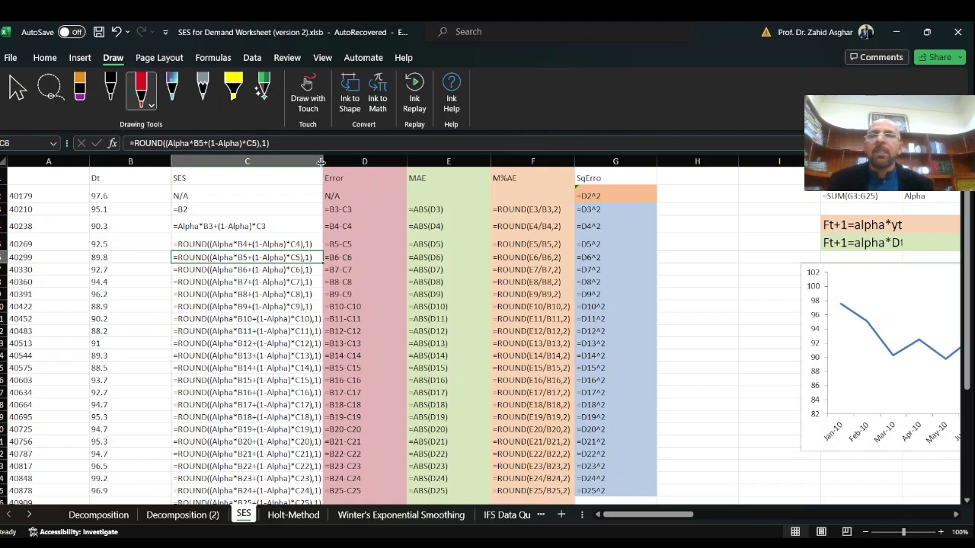
{"action": "left_click_drag", "start_coordinate": [323, 162], "coordinate": [234, 161]}
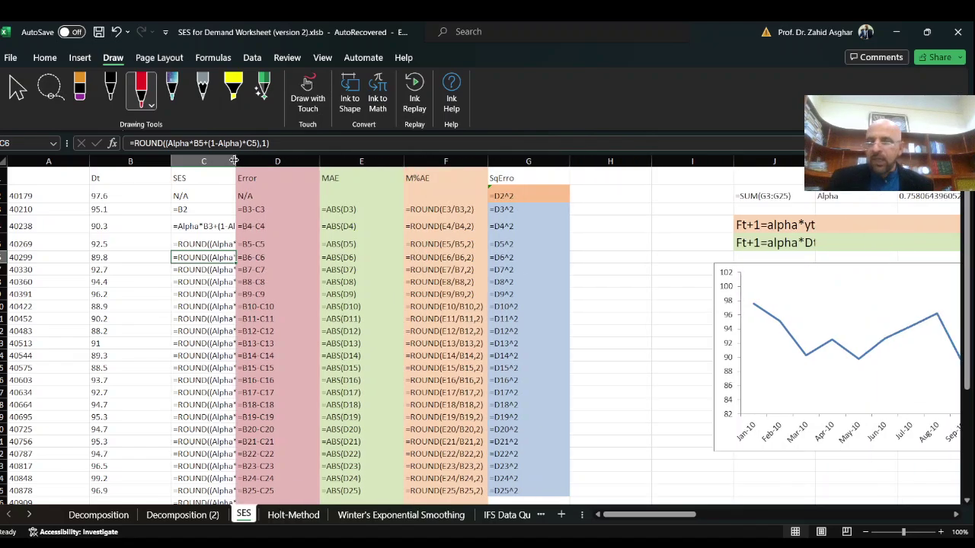
{"action": "key", "text": "ctrl+grave"}
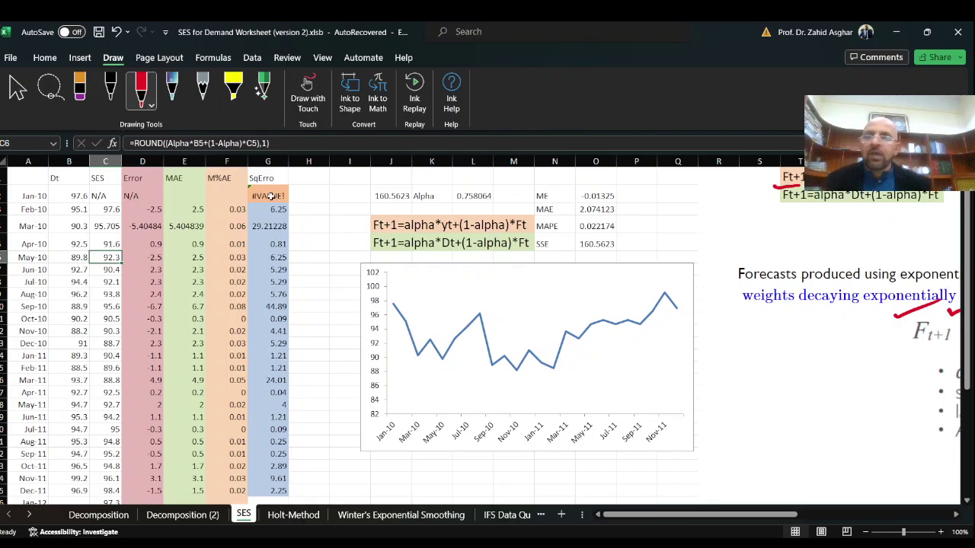
{"action": "left_click", "coordinate": [110, 208]}
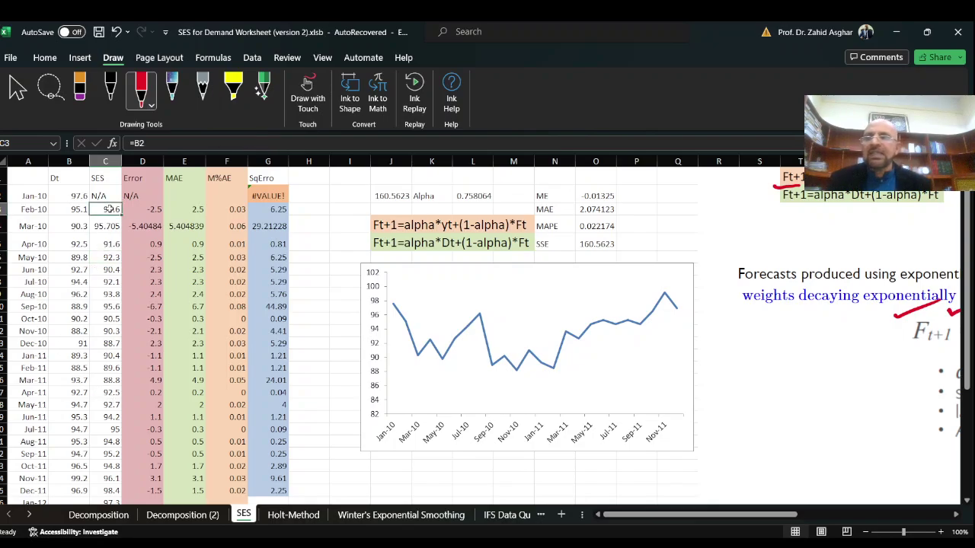
{"action": "scroll", "coordinate": [110, 208], "scroll_direction": "down", "scroll_amount": 10}
{"action": "left_click", "coordinate": [78, 391]}
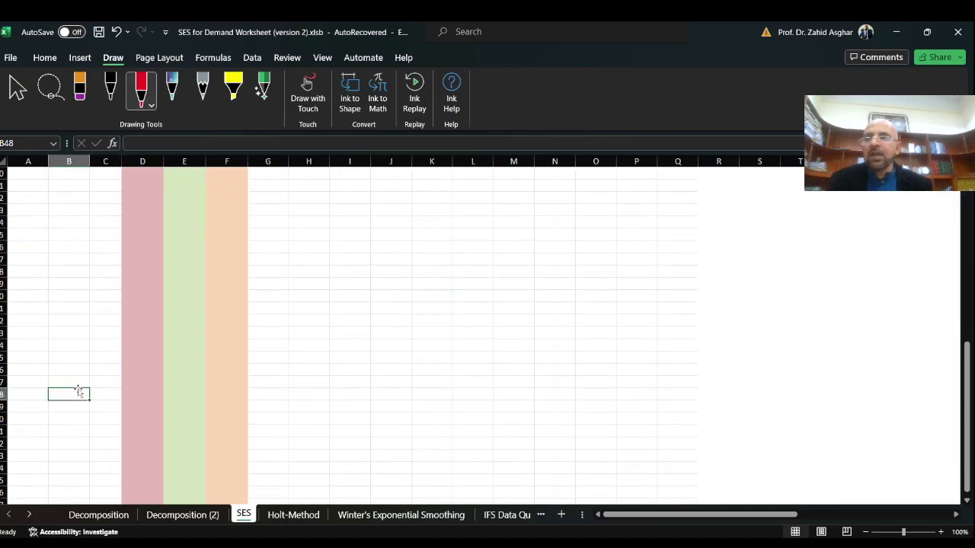
{"action": "scroll", "coordinate": [79, 391], "scroll_direction": "up", "scroll_amount": 5}
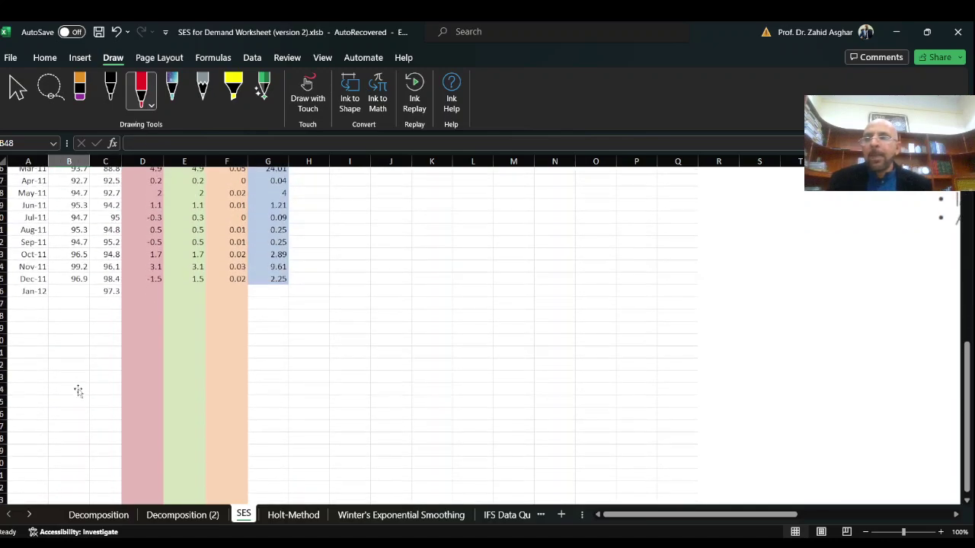
{"action": "left_click", "coordinate": [110, 290]}
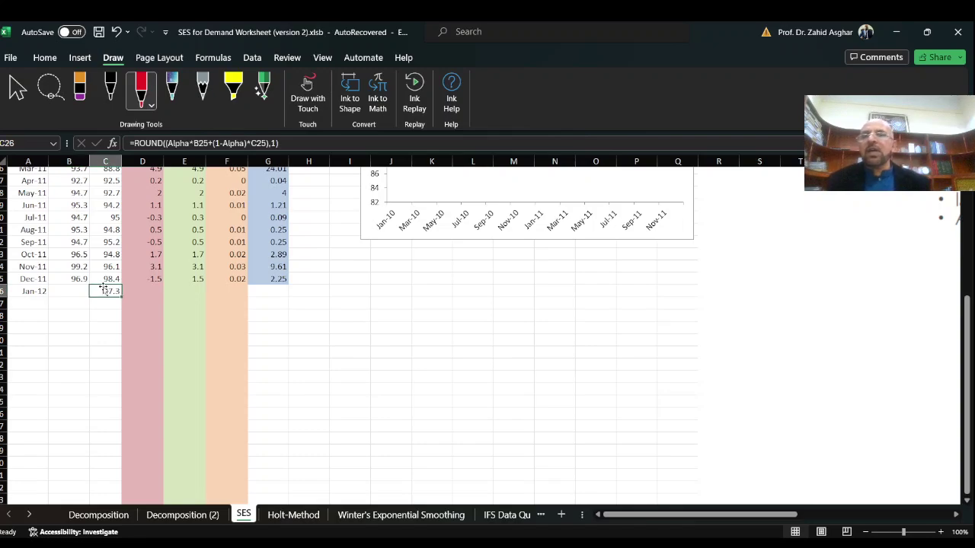
{"action": "left_click", "coordinate": [296, 143]}
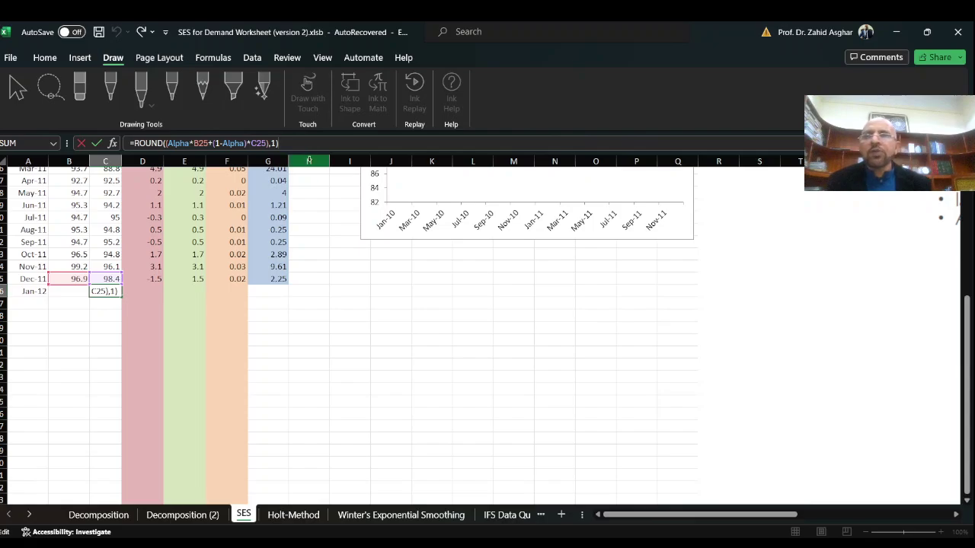
{"action": "scroll", "coordinate": [260, 209], "scroll_direction": "up", "scroll_amount": 6}
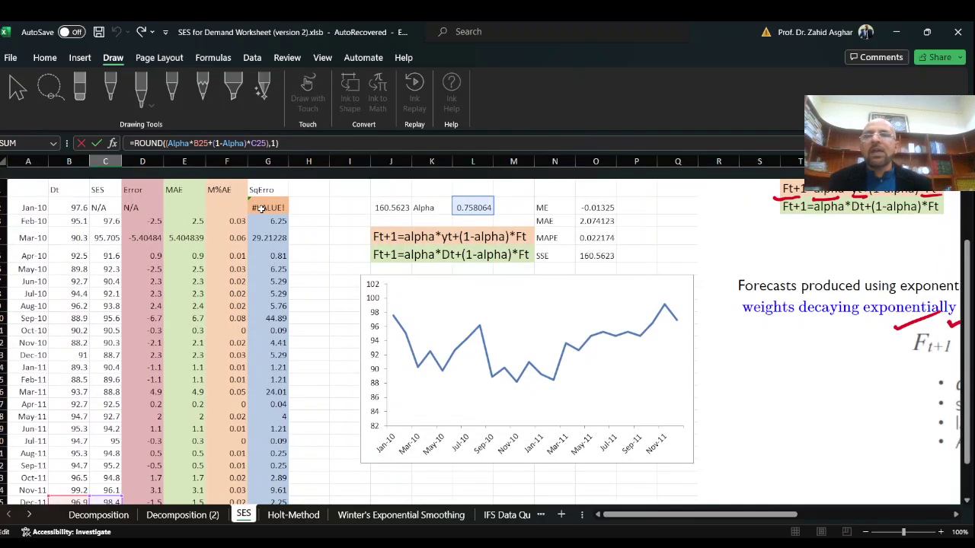
{"action": "scroll", "coordinate": [261, 209], "scroll_direction": "down", "scroll_amount": 1}
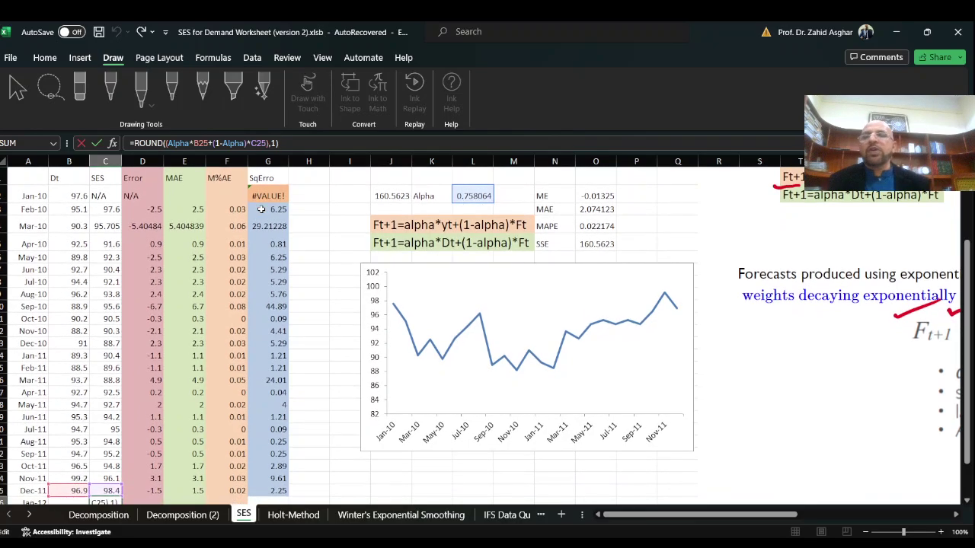
{"action": "left_click", "coordinate": [150, 208]}
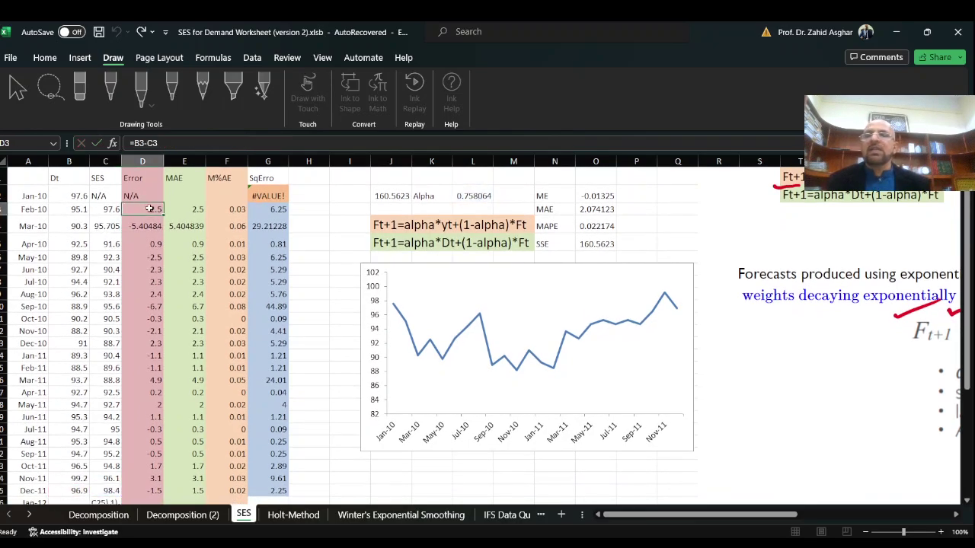
{"action": "left_click", "coordinate": [215, 143]}
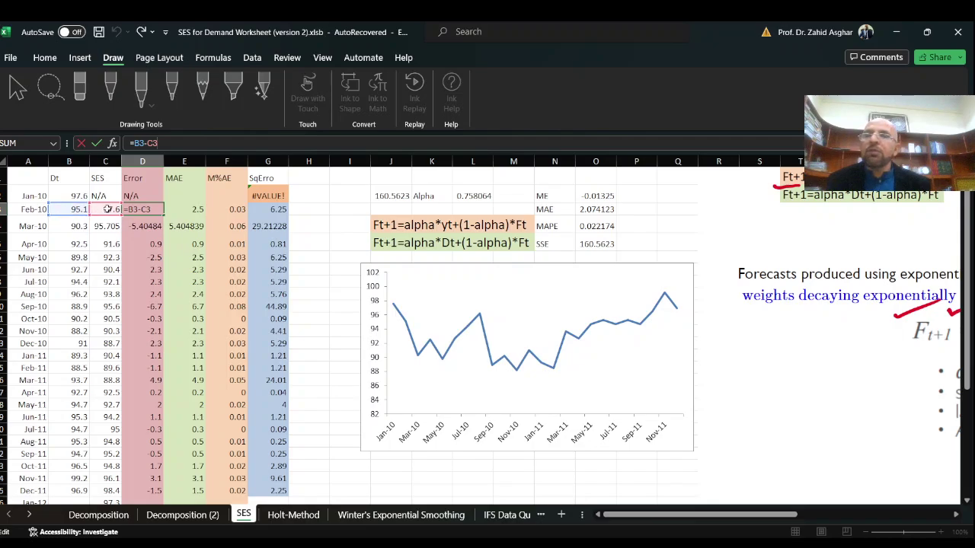
{"action": "key", "text": "Return"}
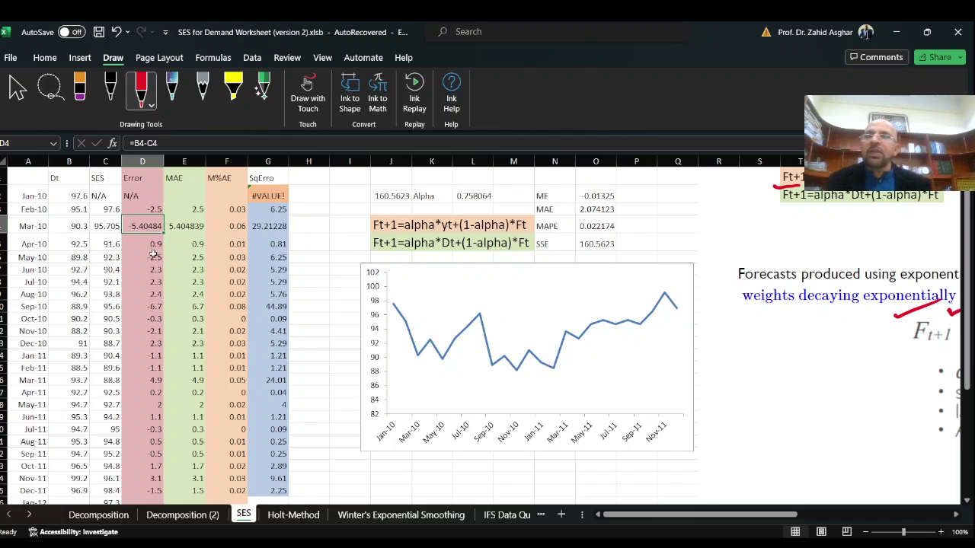
{"action": "left_click", "coordinate": [181, 211]}
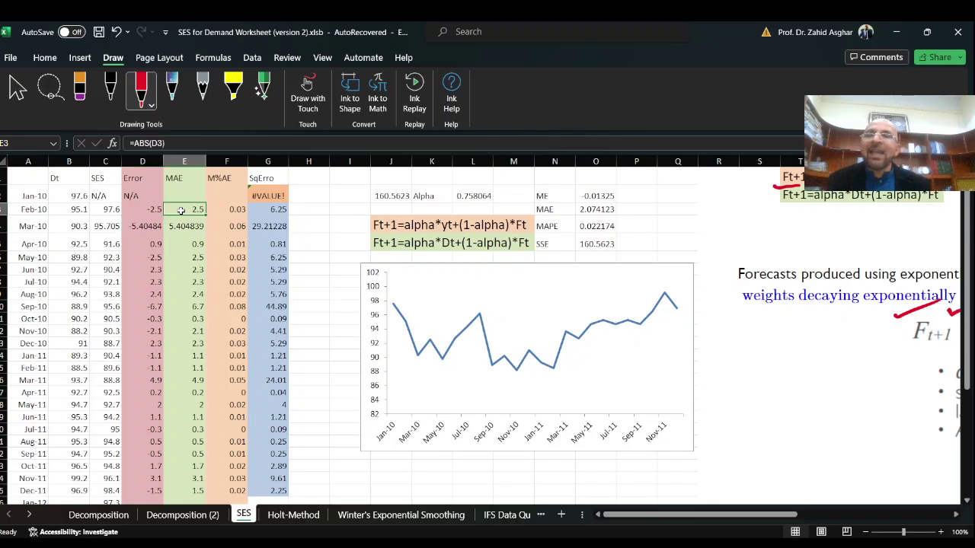
{"action": "left_click", "coordinate": [179, 144]}
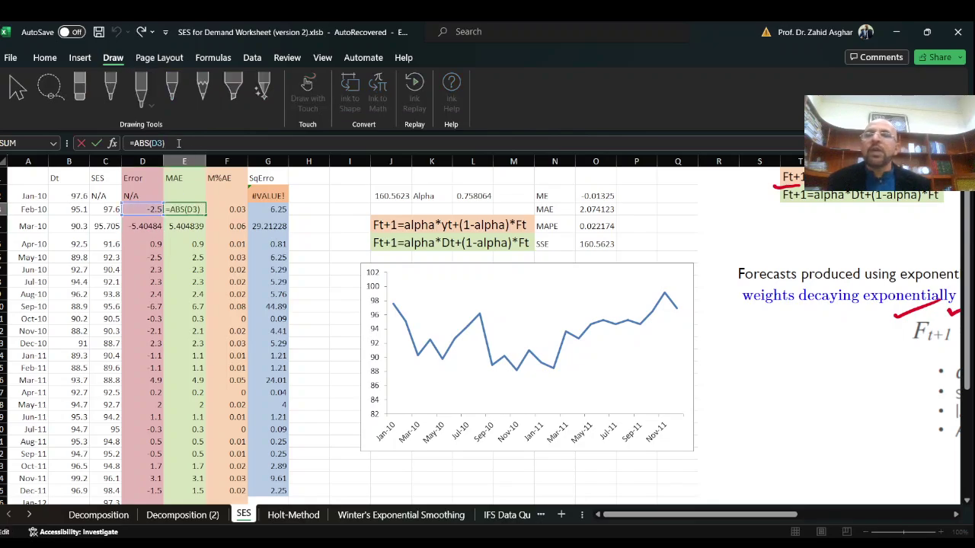
{"action": "left_click", "coordinate": [187, 177]}
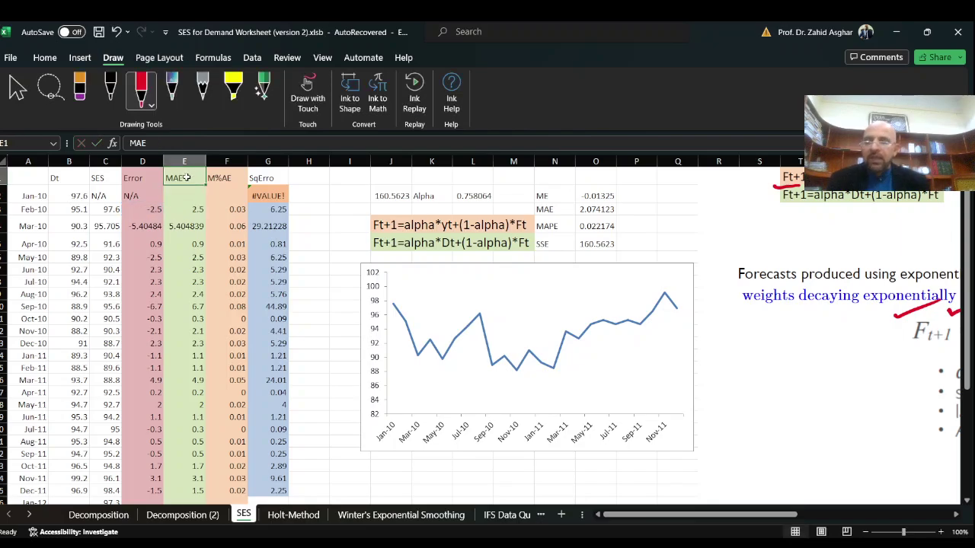
{"action": "type", "text": "AE"}
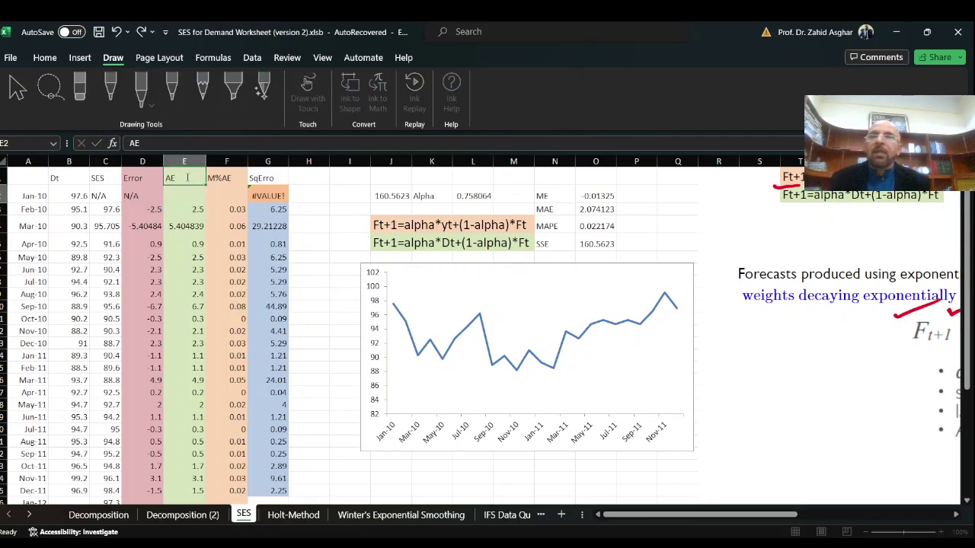
{"action": "key", "text": "Return"}
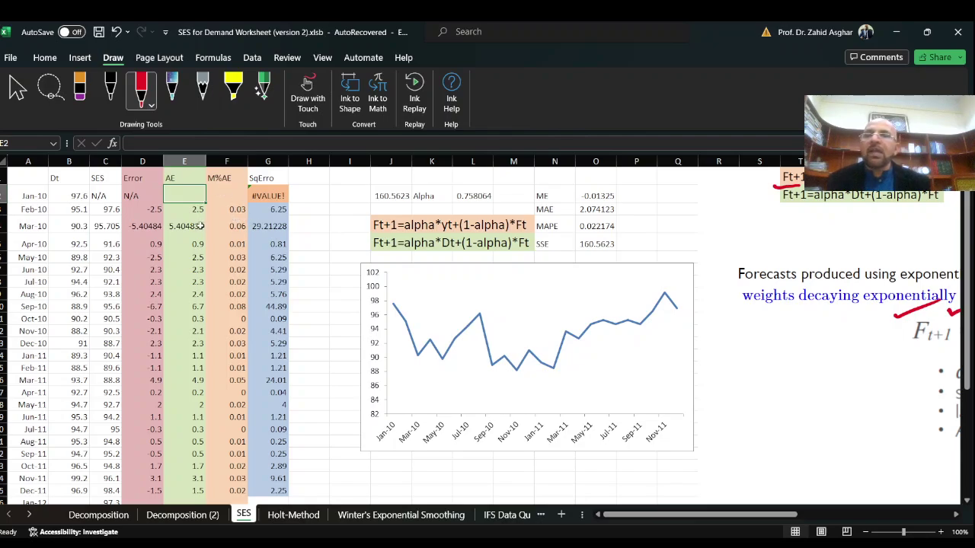
{"action": "left_click", "coordinate": [227, 211]}
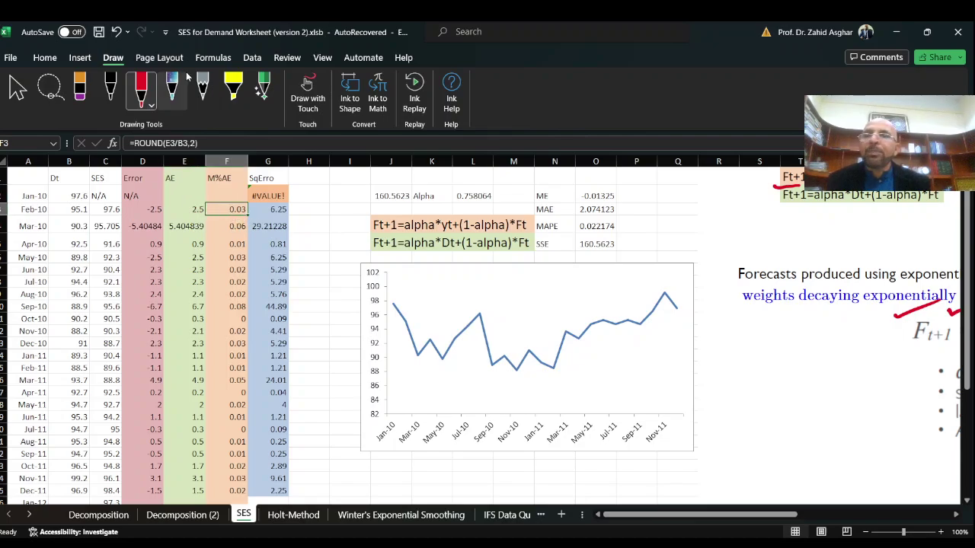
{"action": "left_click", "coordinate": [210, 143]}
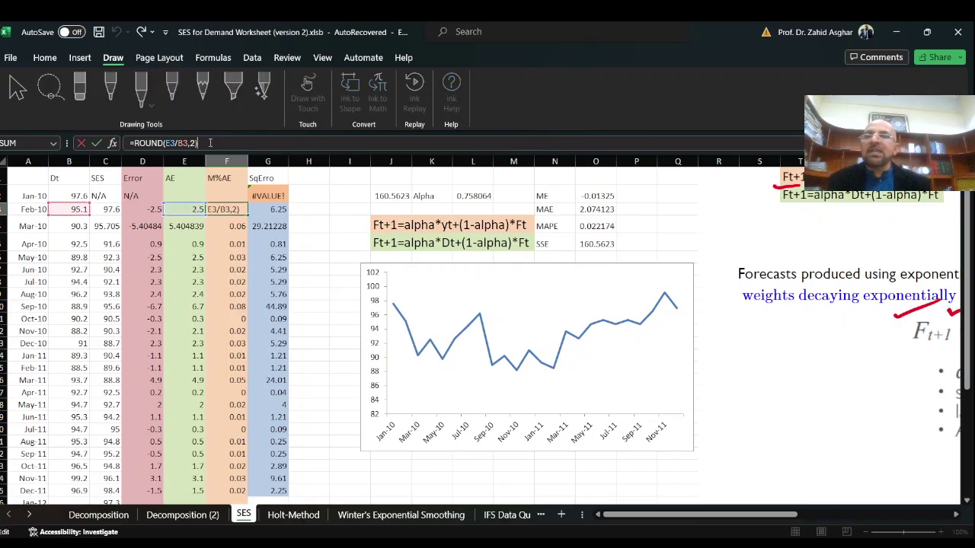
{"action": "left_click", "coordinate": [181, 210]}
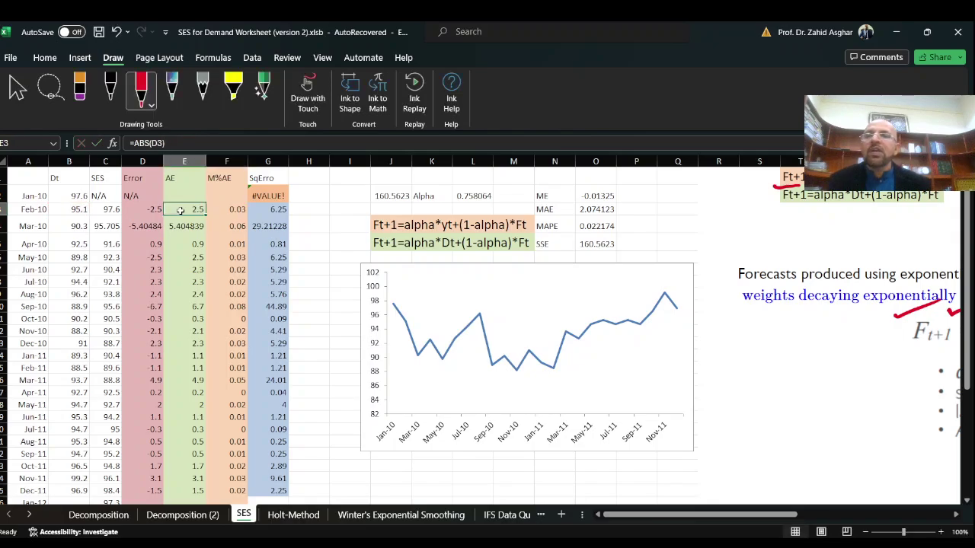
{"action": "left_click", "coordinate": [67, 214]}
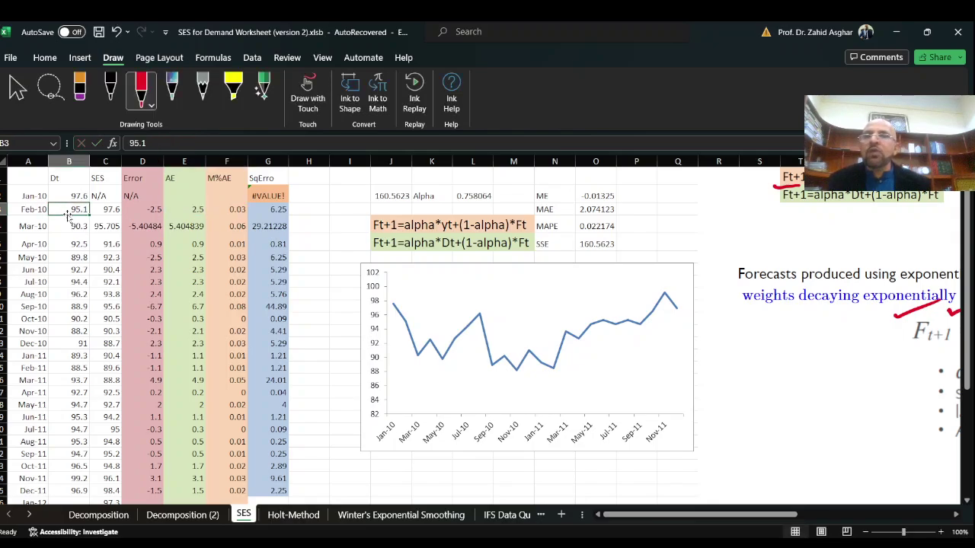
{"action": "left_click", "coordinate": [235, 209]}
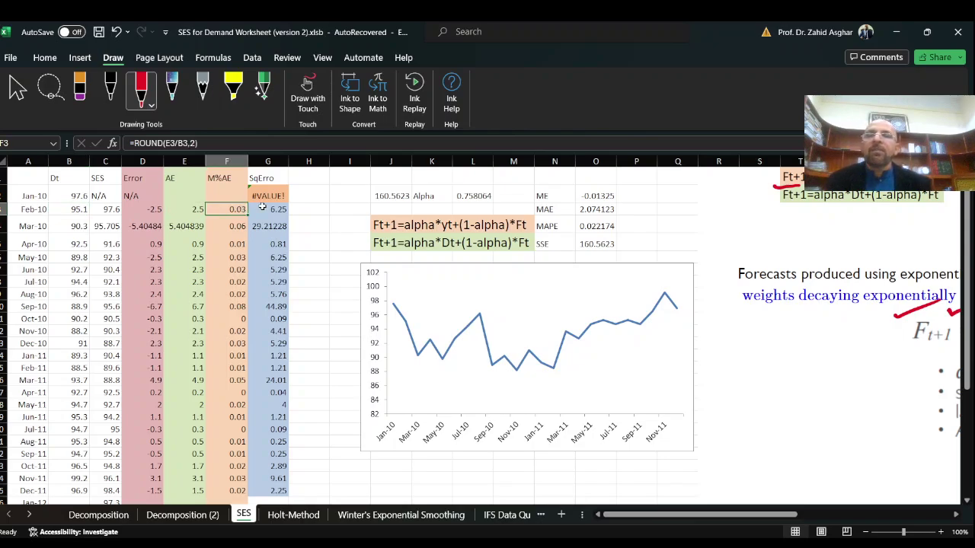
{"action": "left_click", "coordinate": [262, 207]}
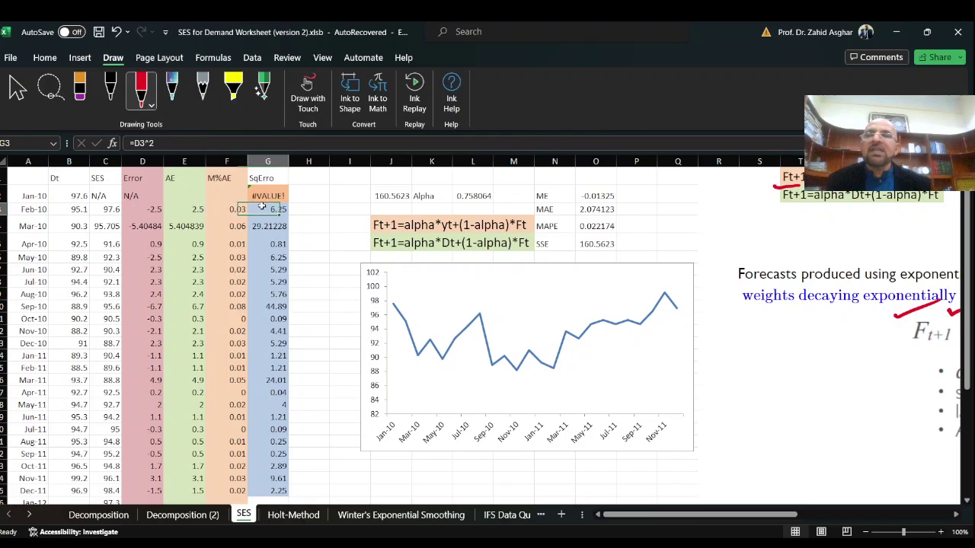
{"action": "left_click", "coordinate": [256, 142]}
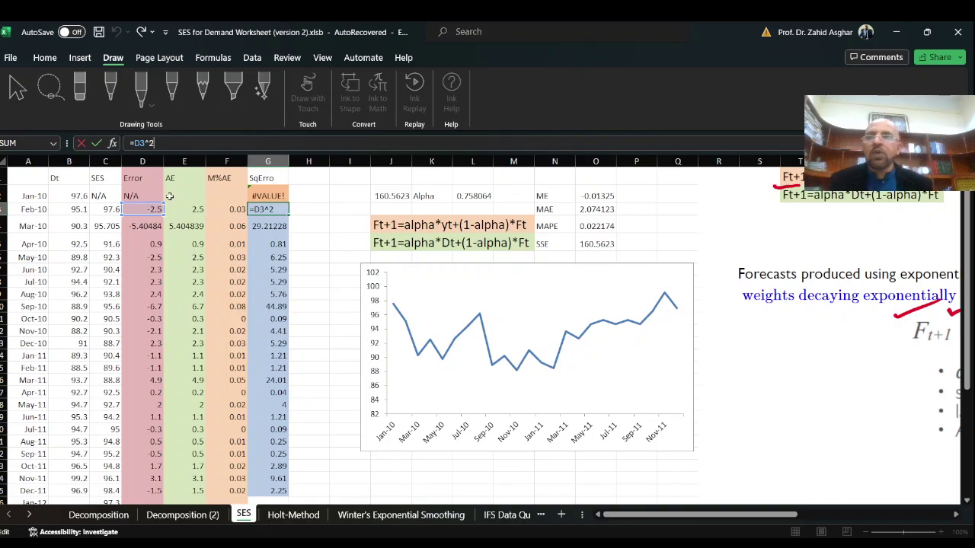
Set alpha in L2 to 0.1
{"action": "left_click", "coordinate": [474, 195]}
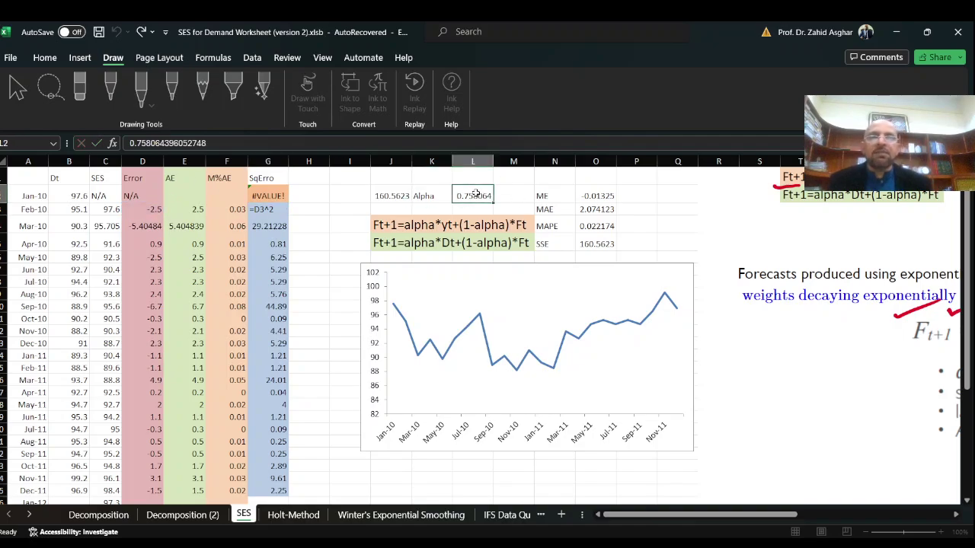
{"action": "type", "text": "0.1"}
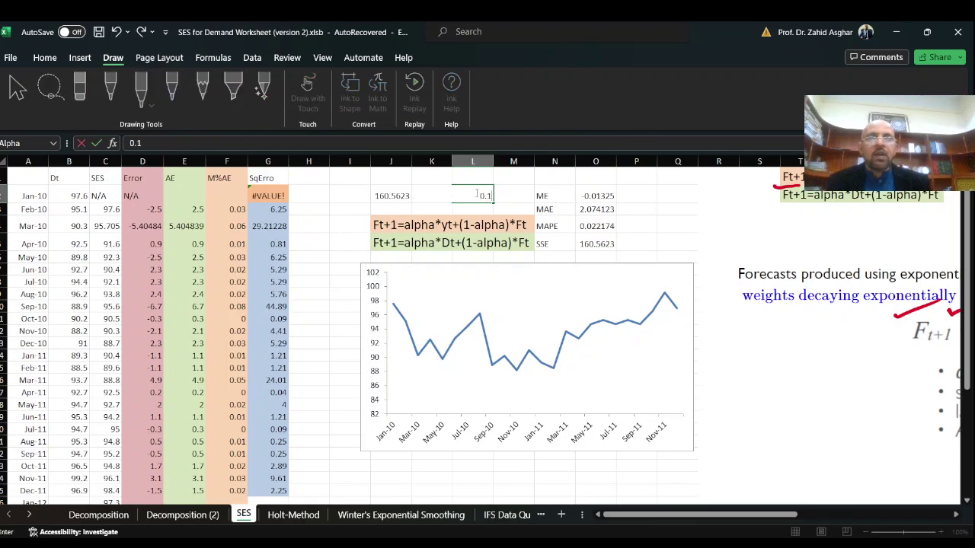
{"action": "key", "text": "Return"}
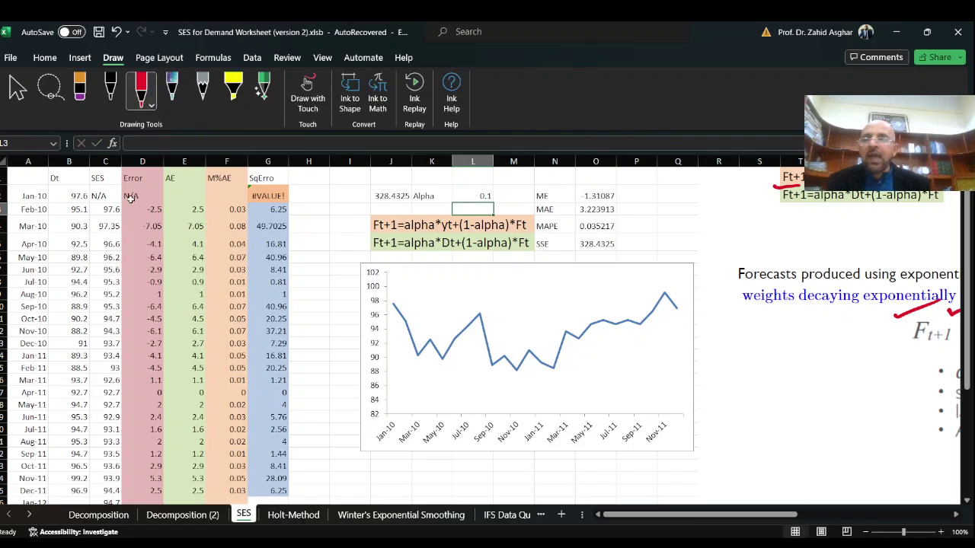
Copy the SES forecasts C3:C26 into the demand chart as a second line
{"action": "left_click", "coordinate": [97, 210]}
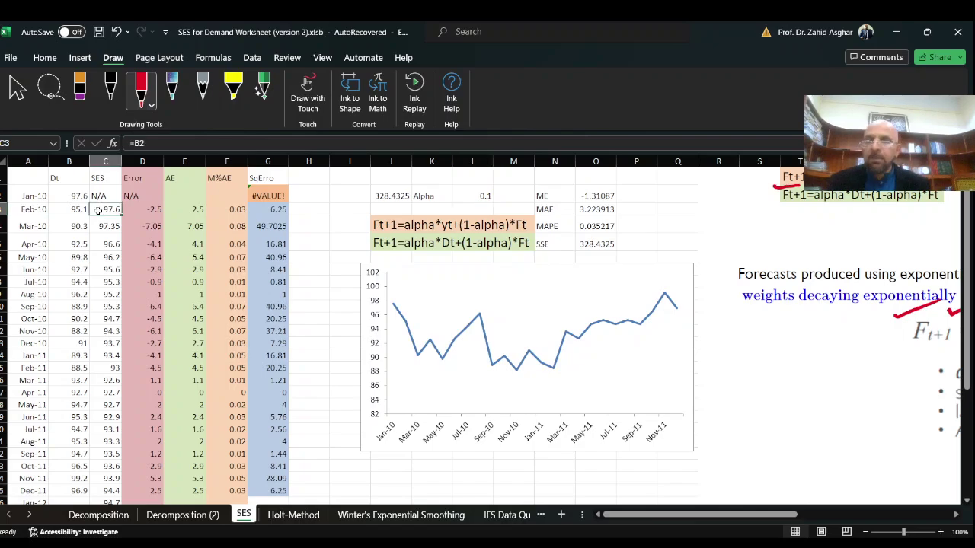
{"action": "left_click_drag", "start_coordinate": [97, 211], "coordinate": [105, 468]}
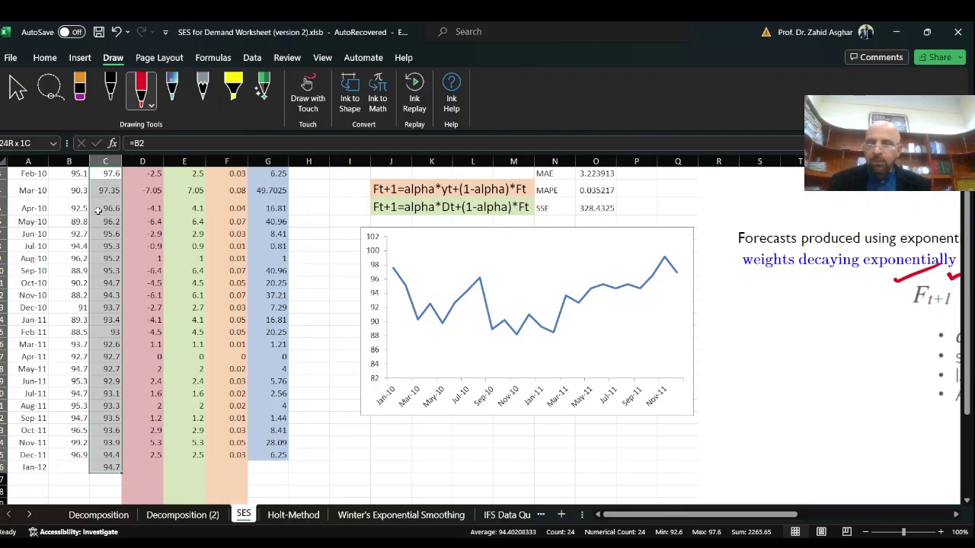
{"action": "key", "text": "ctrl+c"}
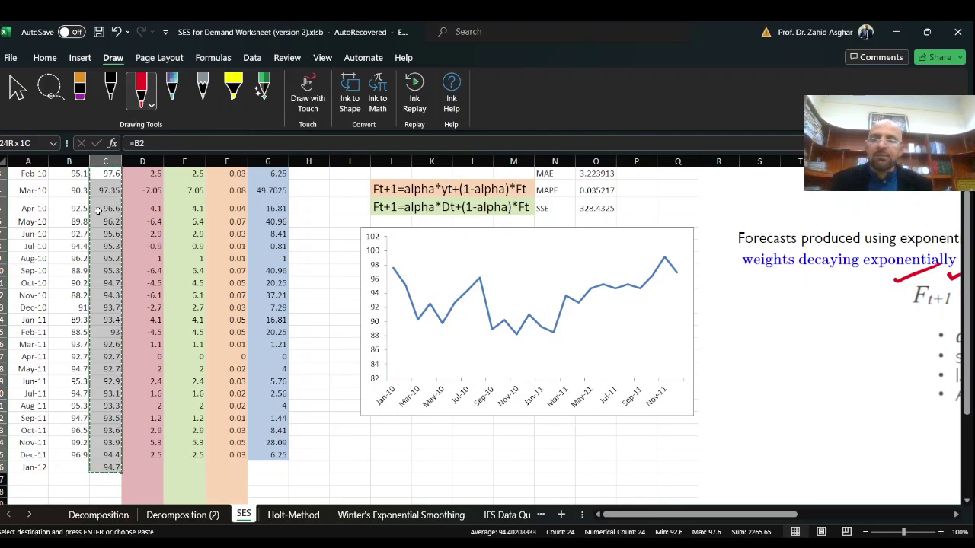
{"action": "left_click", "coordinate": [524, 307]}
{"action": "key", "text": "ctrl+v"}
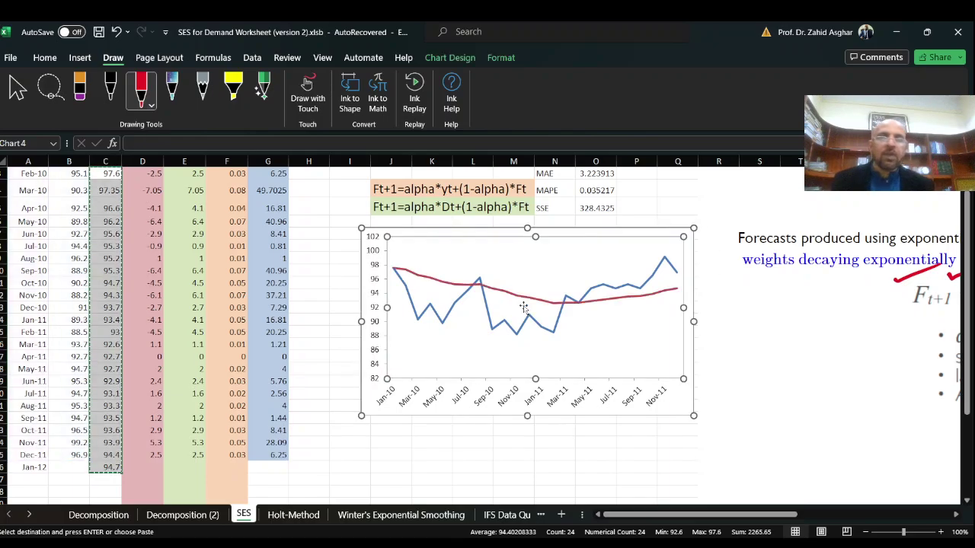
{"action": "scroll", "coordinate": [524, 307], "scroll_direction": "up", "scroll_amount": 1}
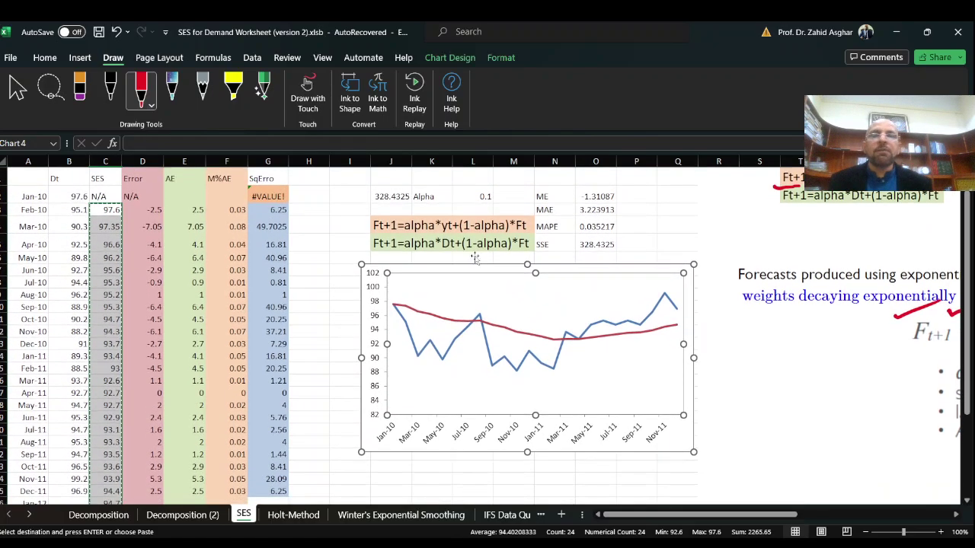
Change alpha in L2 to 0.2
{"action": "left_click", "coordinate": [475, 195]}
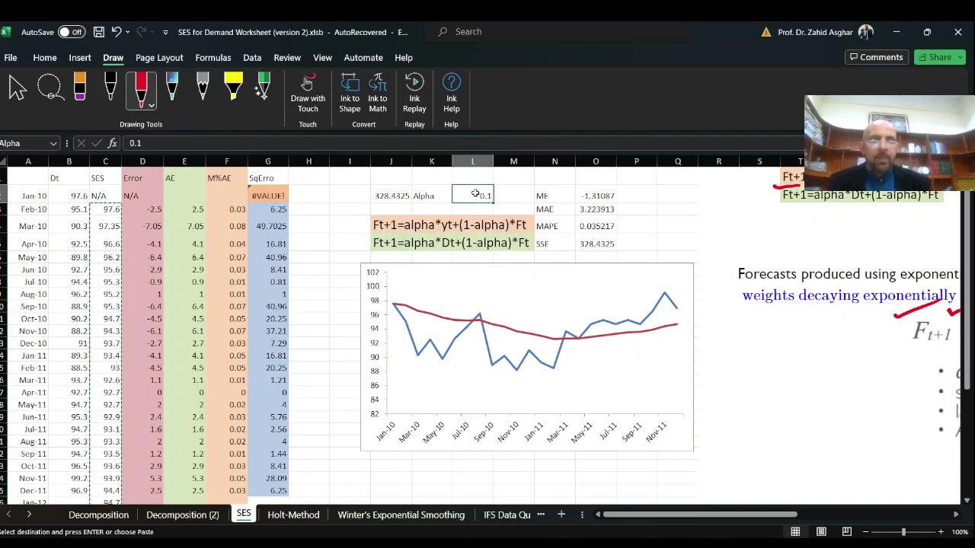
{"action": "key", "text": "Escape"}
{"action": "type", "text": "0.2"}
{"action": "key", "text": "Return"}
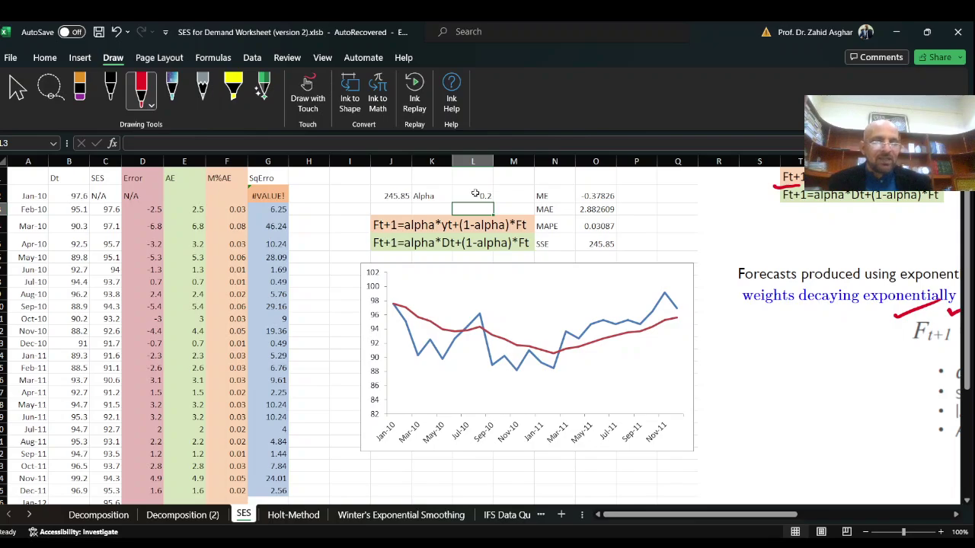
Change alpha to 0.3 and check the resulting SSE of 202.3925
{"action": "left_click", "coordinate": [475, 195]}
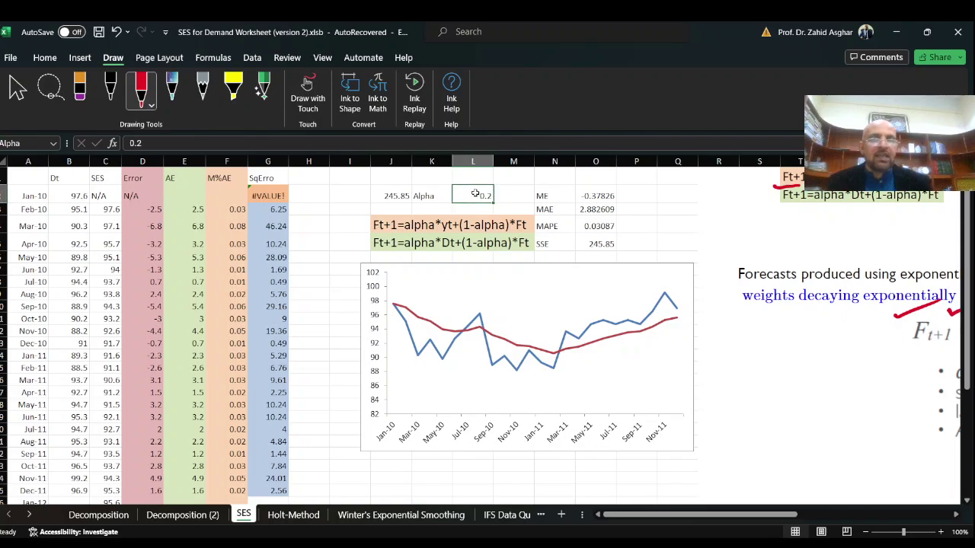
{"action": "type", "text": "0.3"}
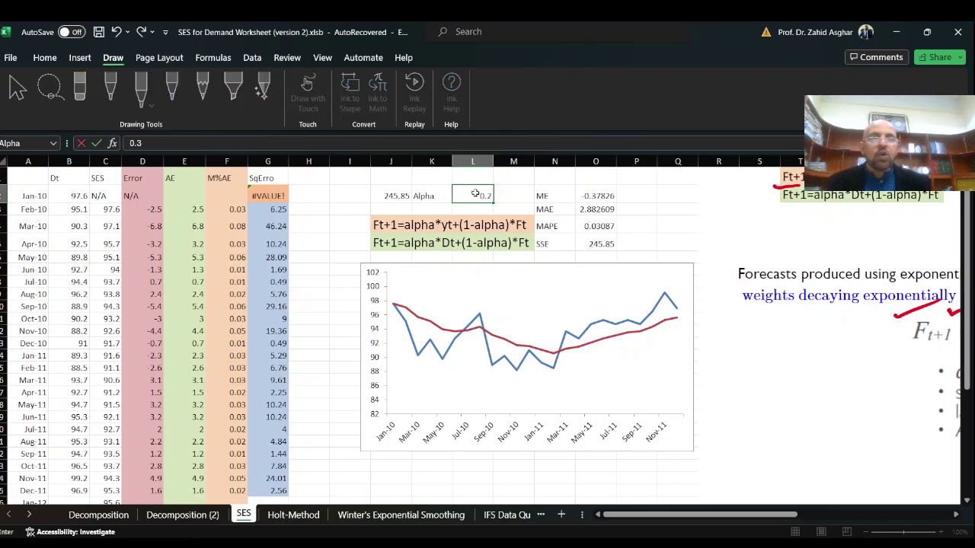
{"action": "key", "text": "Return"}
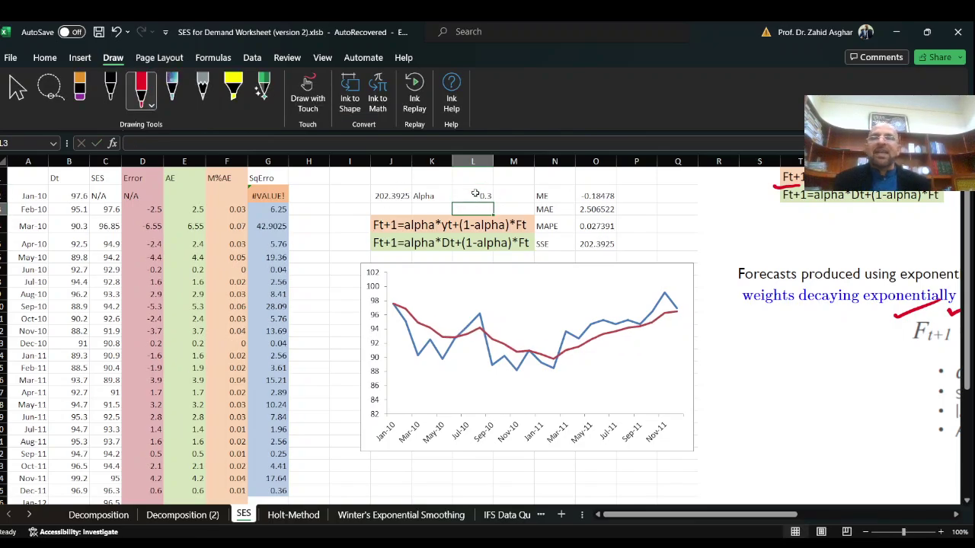
{"action": "left_click", "coordinate": [591, 242]}
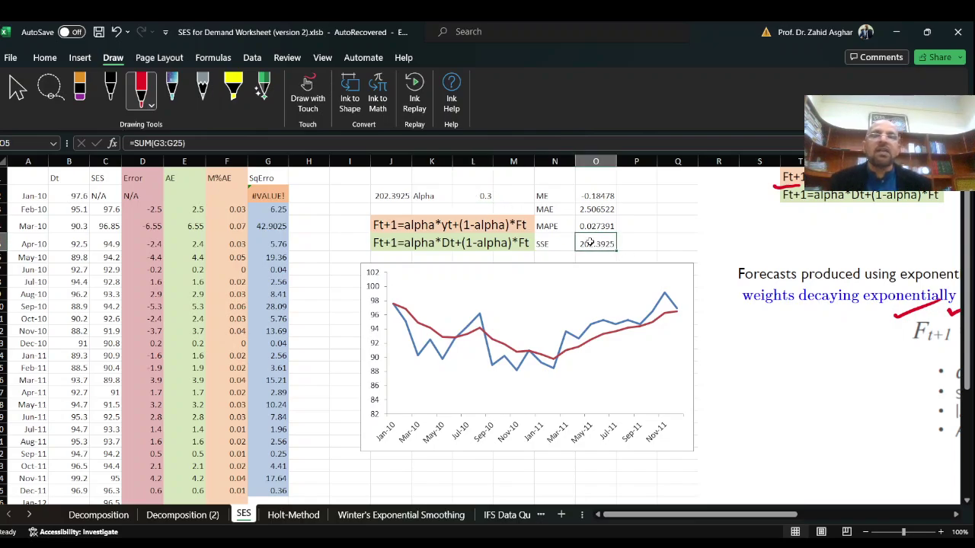
{"action": "left_click", "coordinate": [387, 195]}
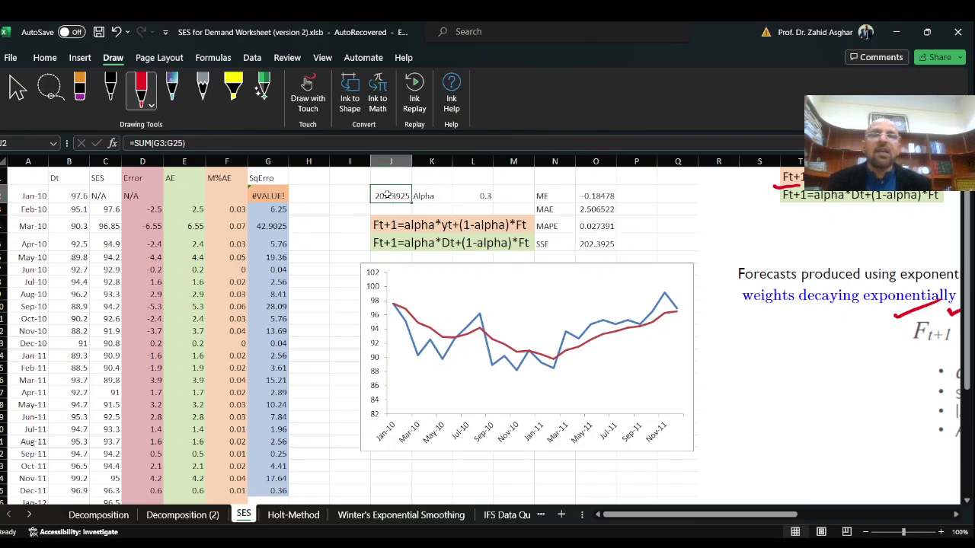
{"action": "left_click", "coordinate": [476, 196]}
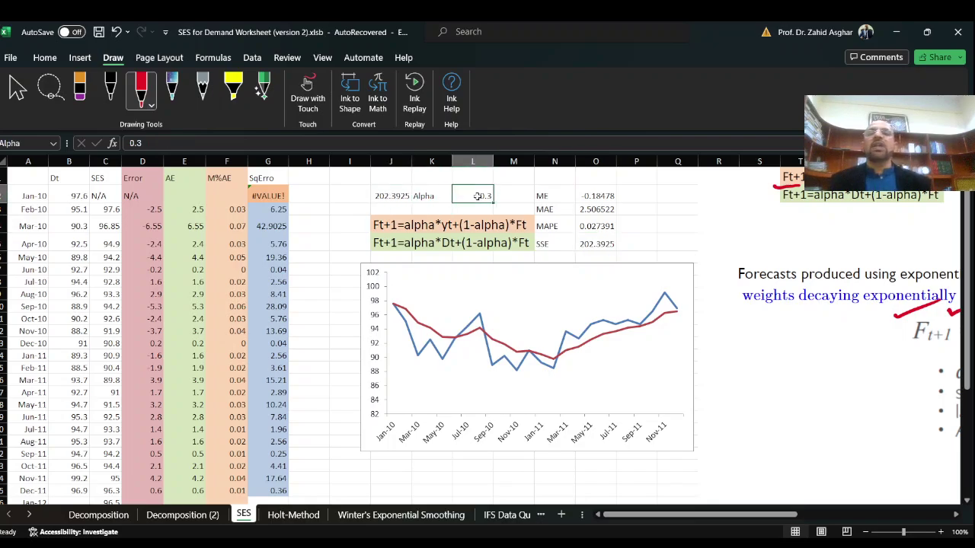
Open Solver from the Data tab and accept the SSE cell J2 as the objective
{"action": "left_click", "coordinate": [251, 57]}
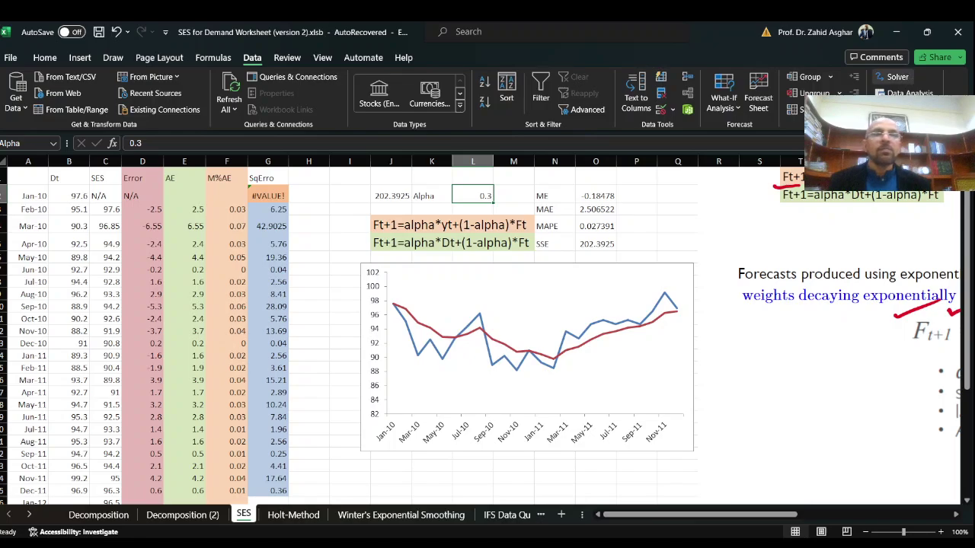
{"action": "left_click", "coordinate": [899, 77]}
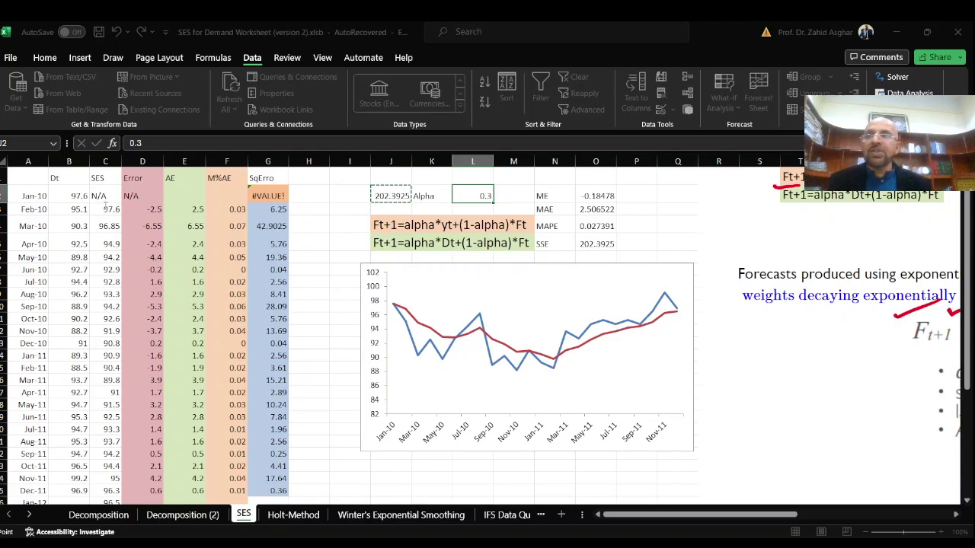
{"action": "key", "text": "Tab"}
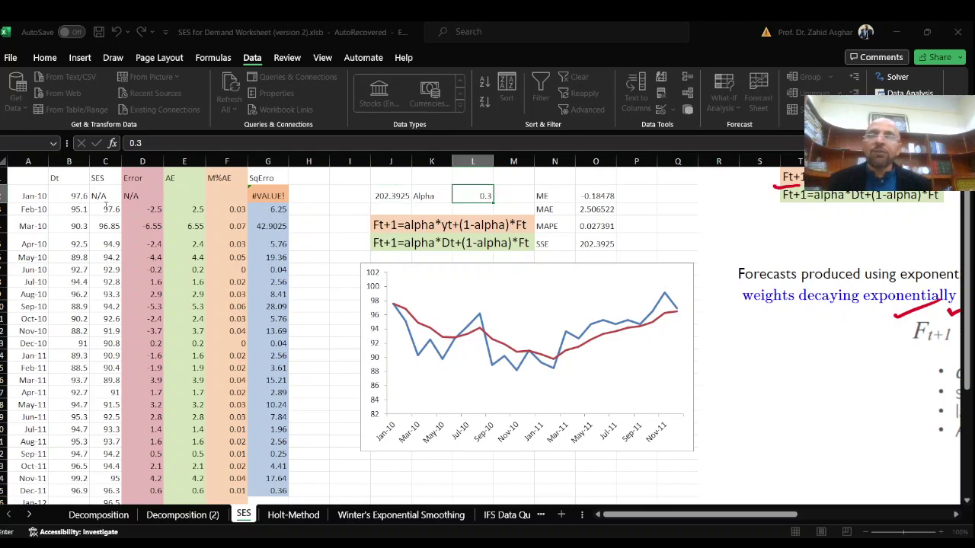